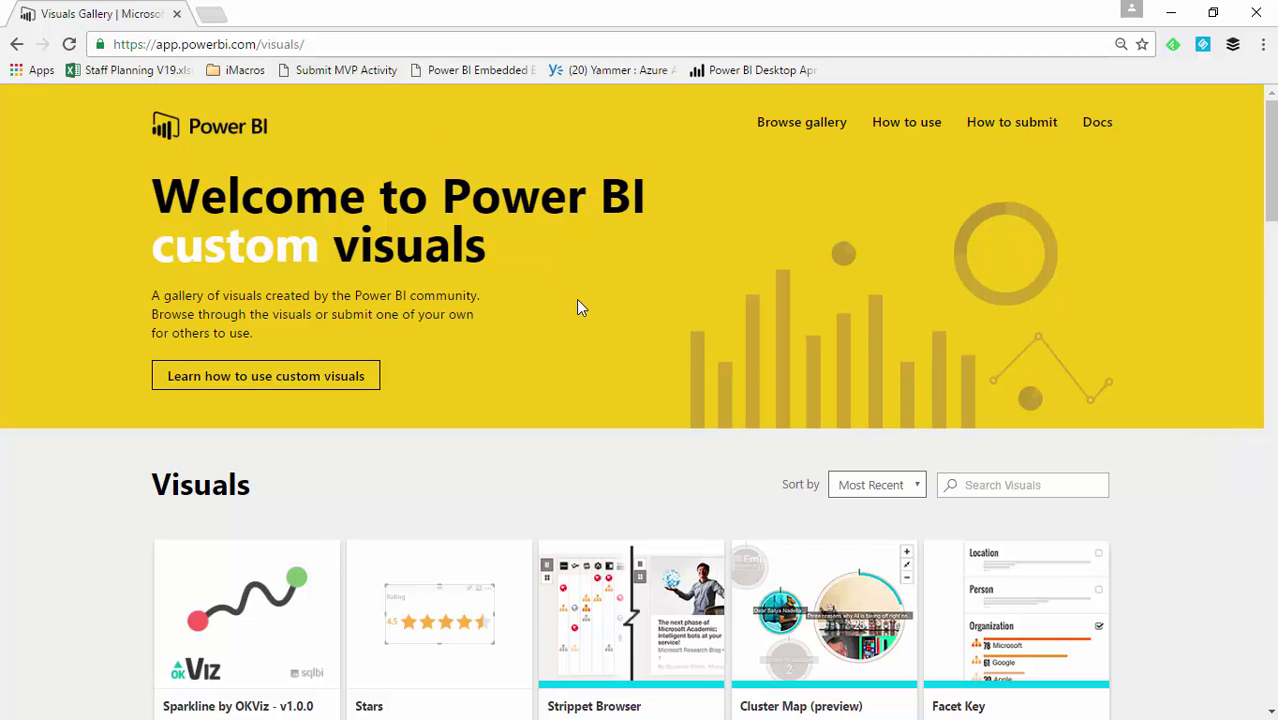
Scroll the Visuals Gallery down to the GlobeMap tile and view its details
scroll(725, 380, down, 8)
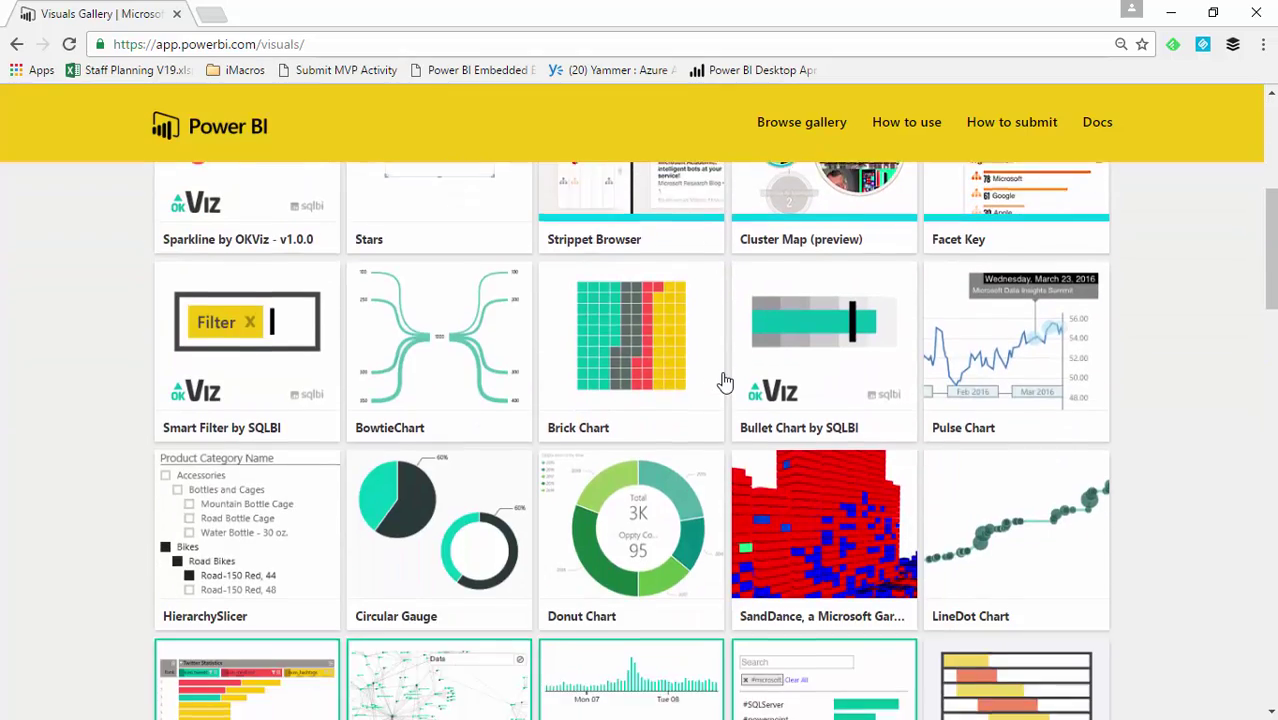
scroll(725, 380, down, 8)
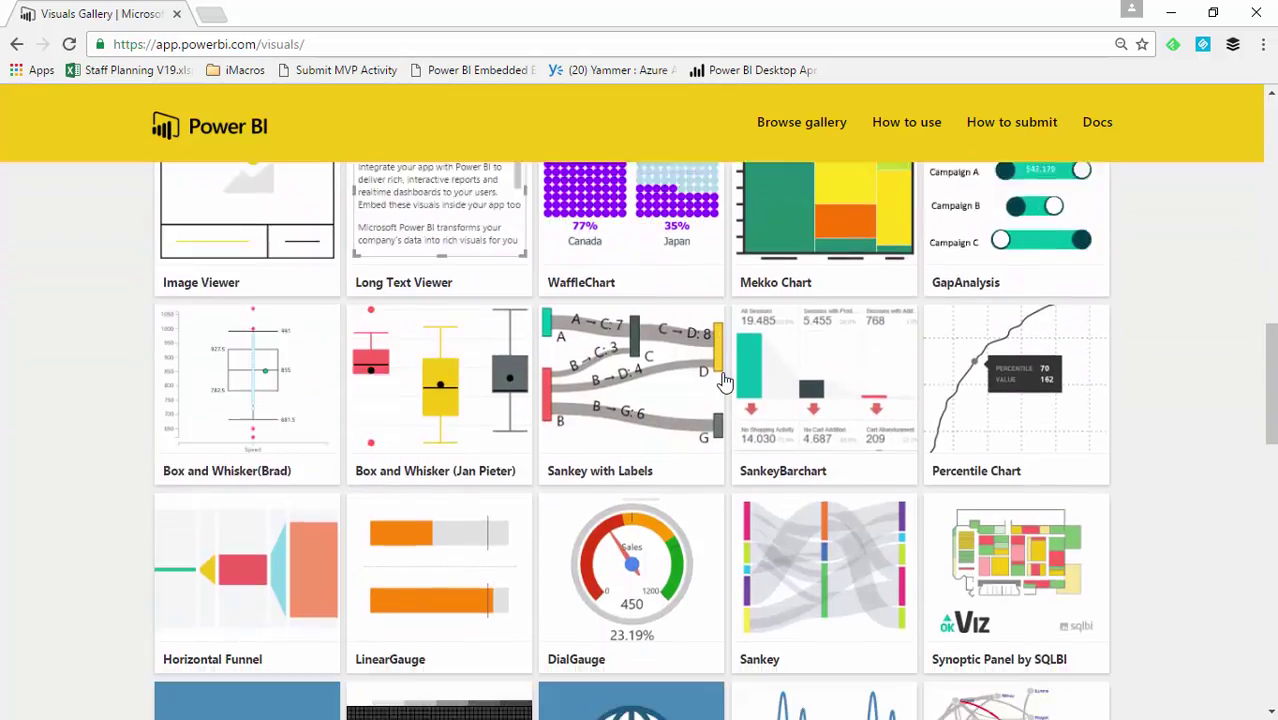
scroll(614, 497, down, 1)
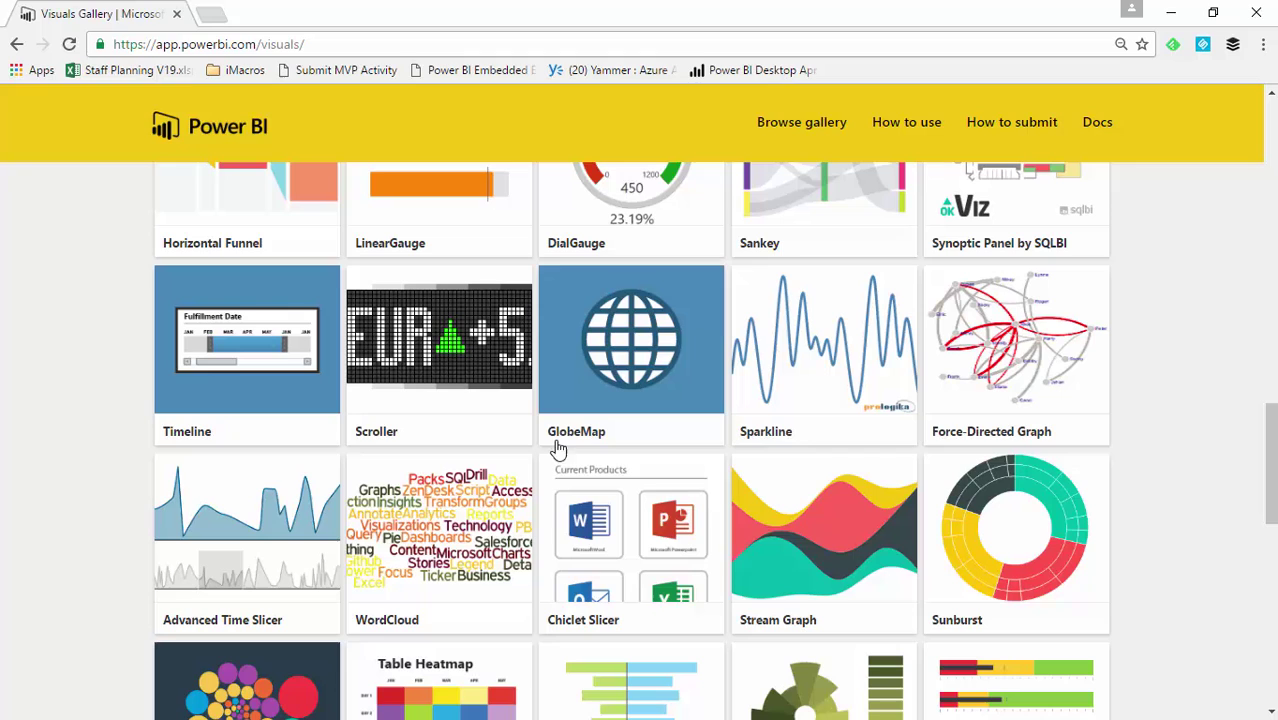
click(620, 398)
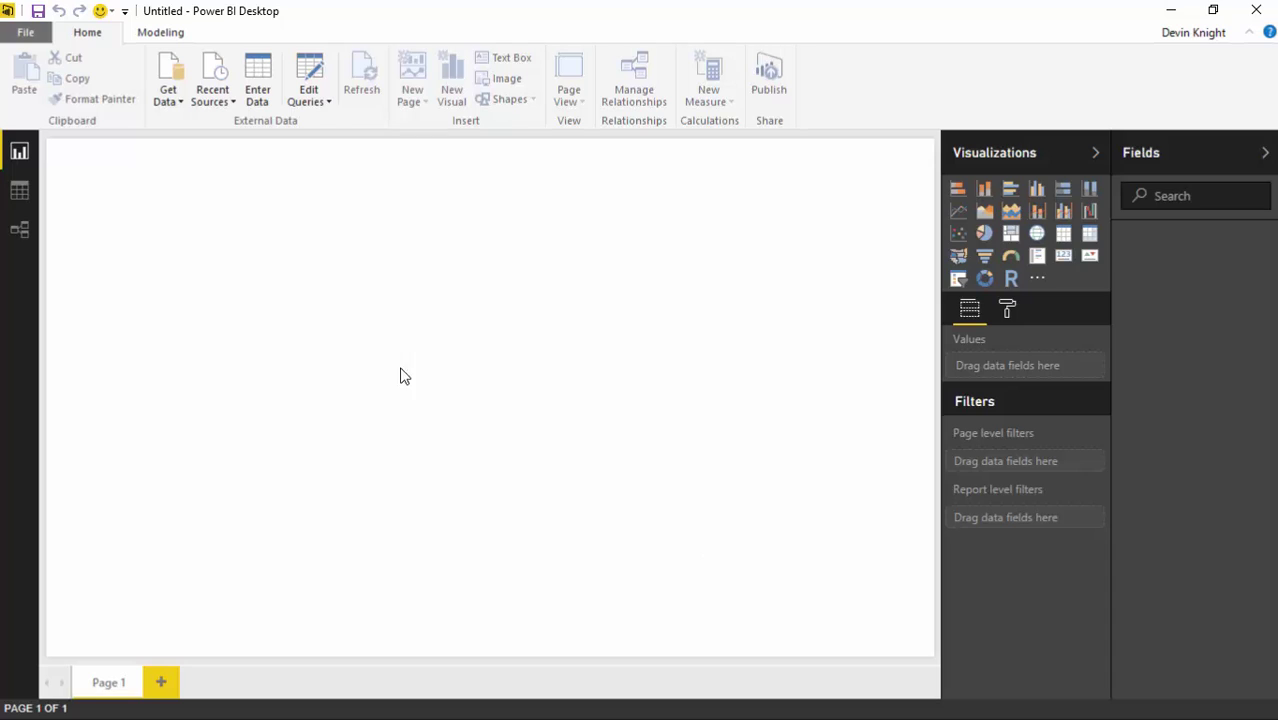
Open the Excel workbook City Tax Returns.xlsx from the Data folder as a data source
click(166, 106)
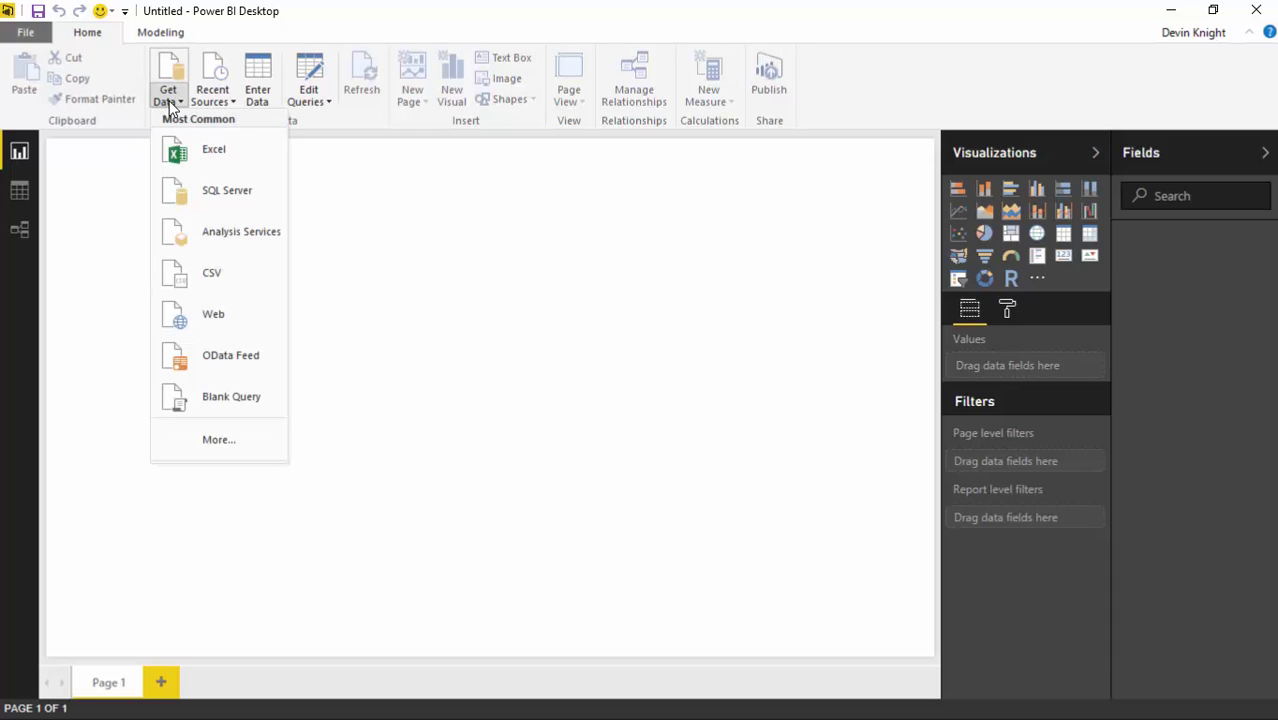
click(208, 161)
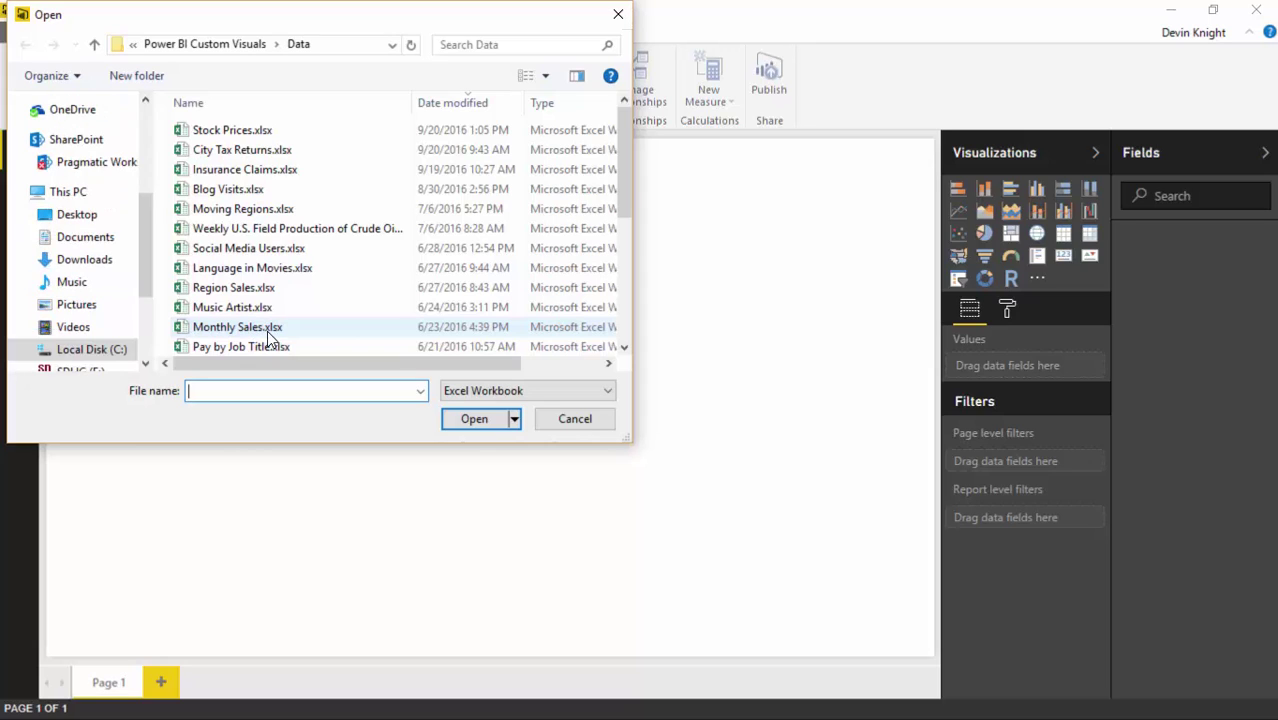
click(240, 152)
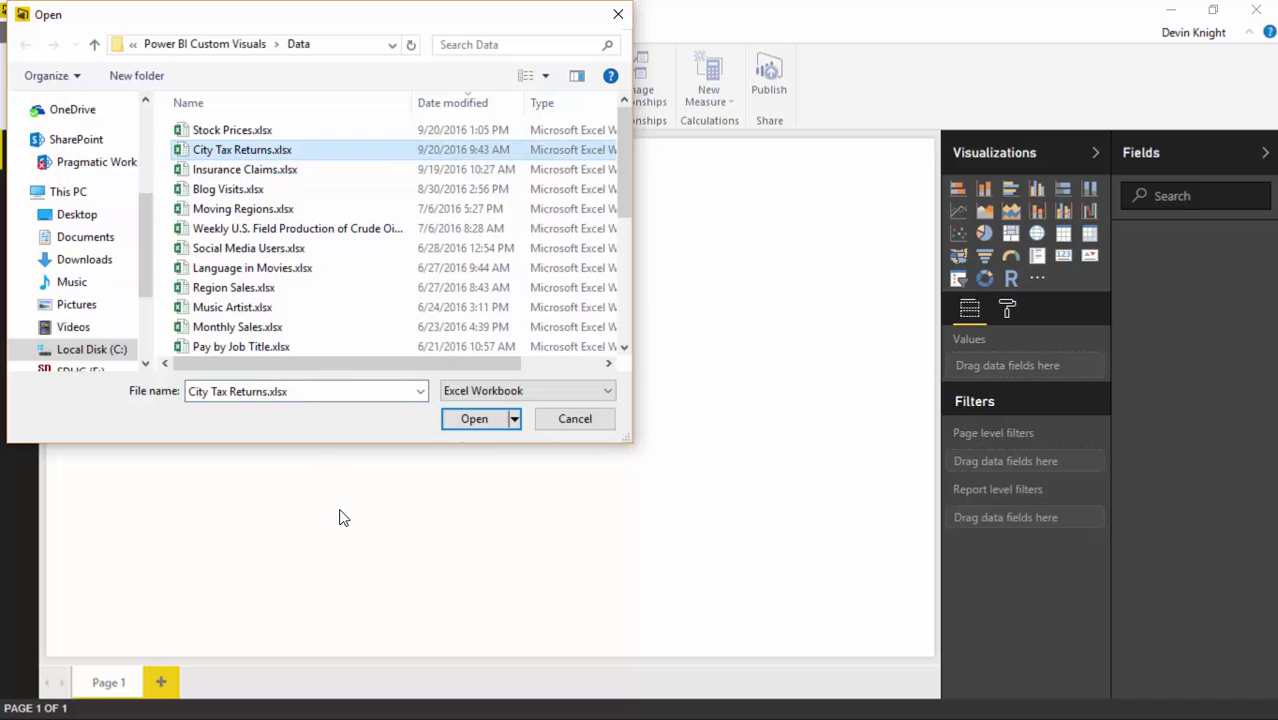
click(474, 419)
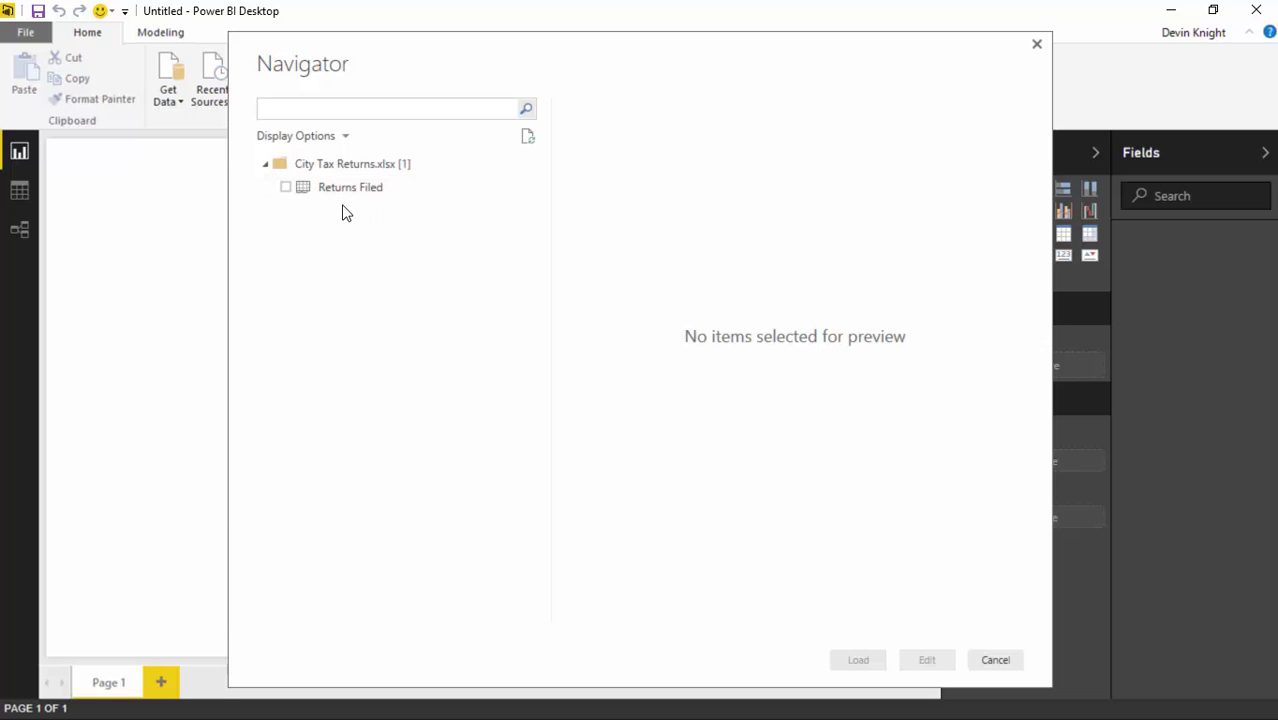
Check the Returns Filed table in the Navigator, review its preview, and load it
click(286, 188)
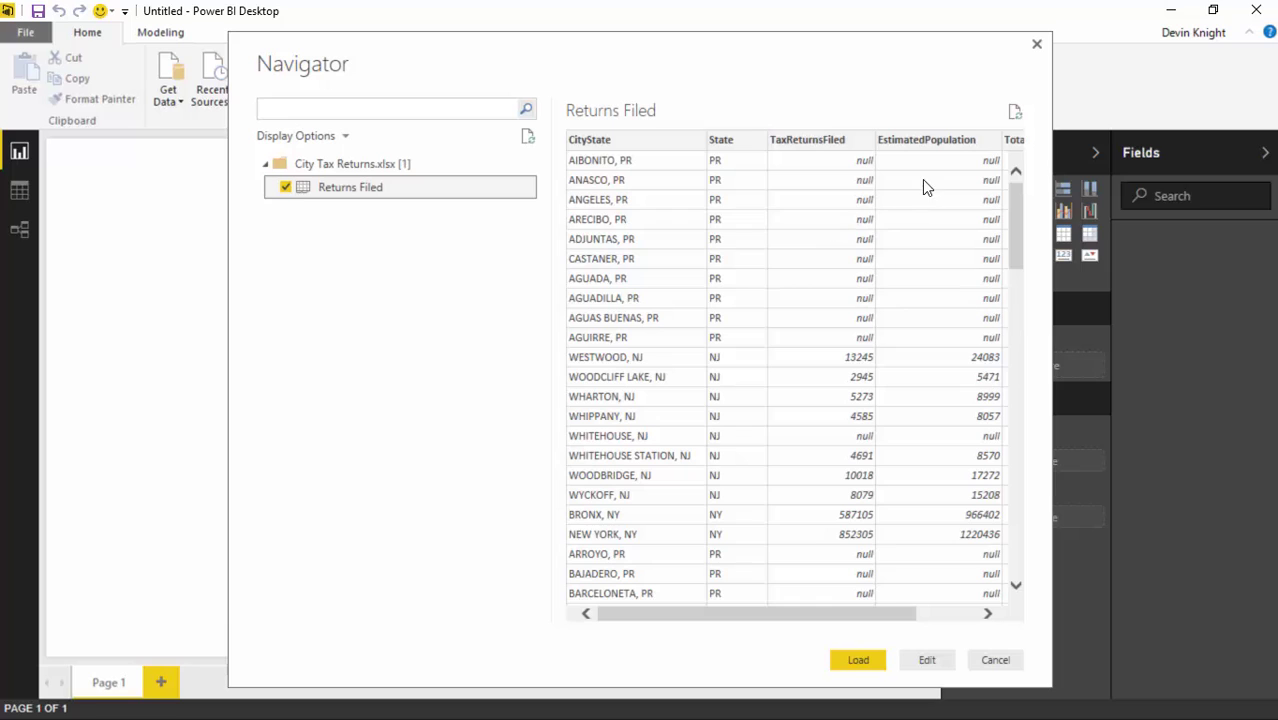
click(955, 617)
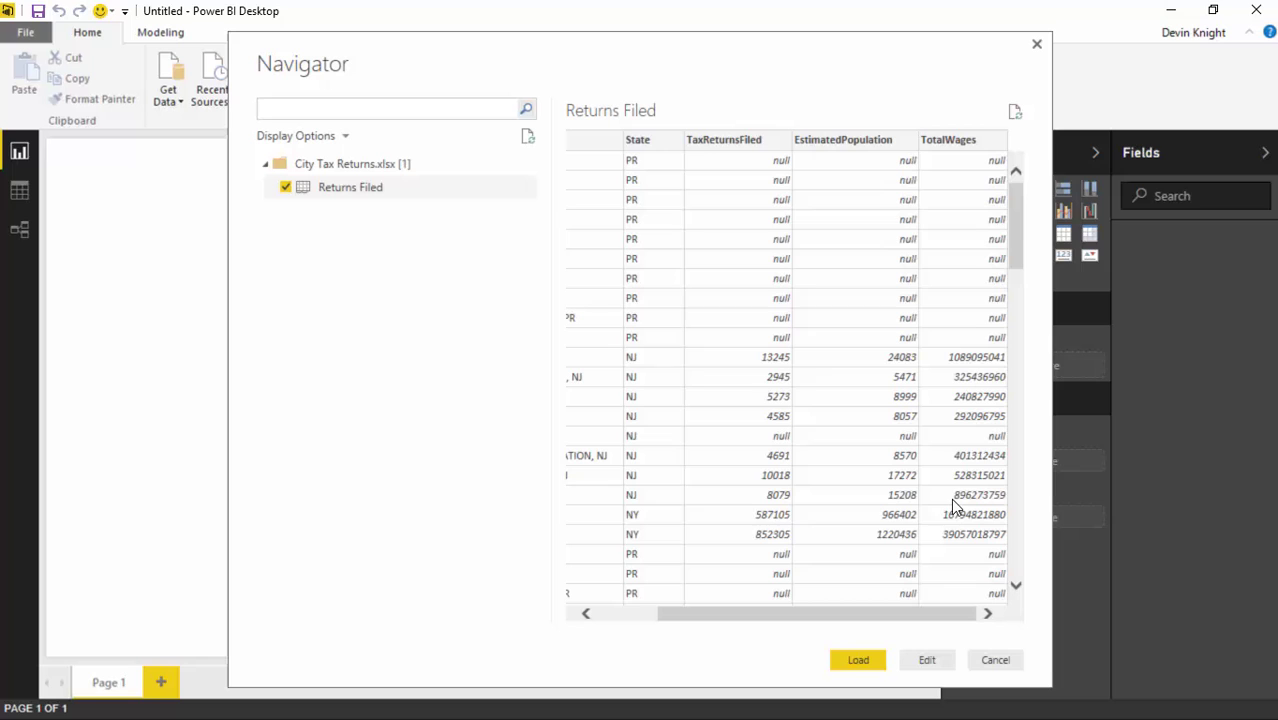
drag(930, 619, 827, 622)
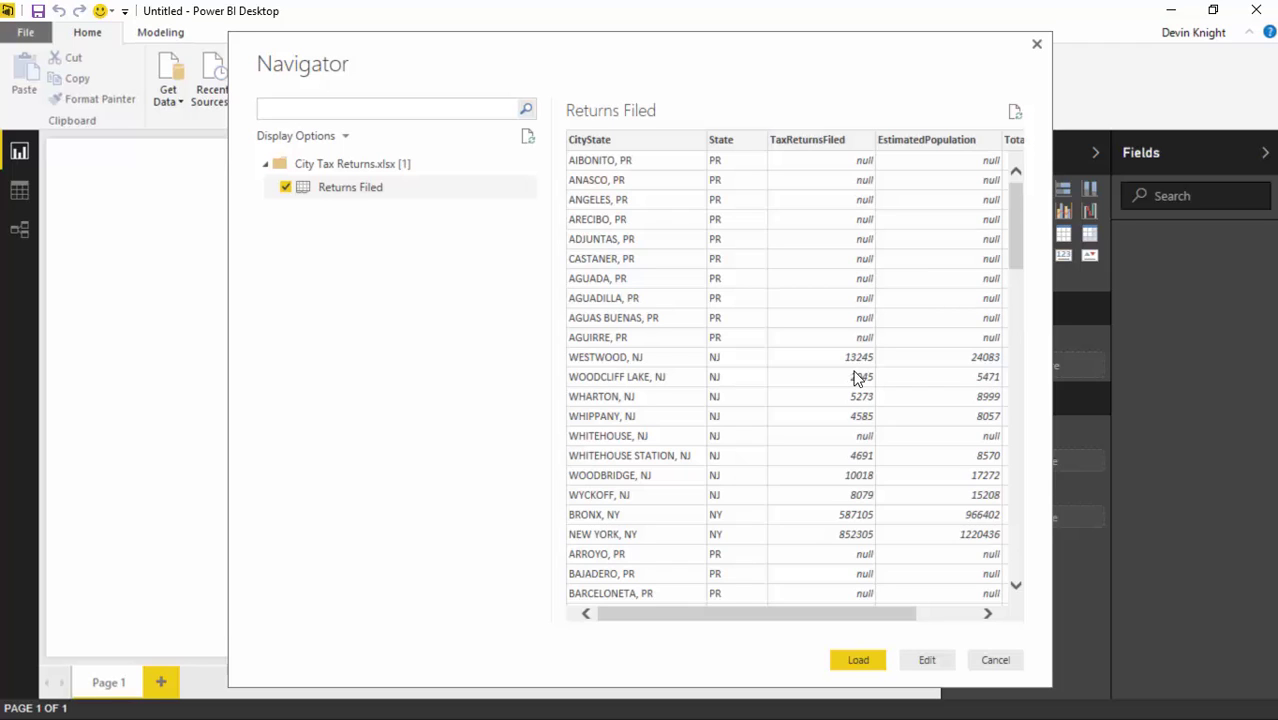
click(866, 662)
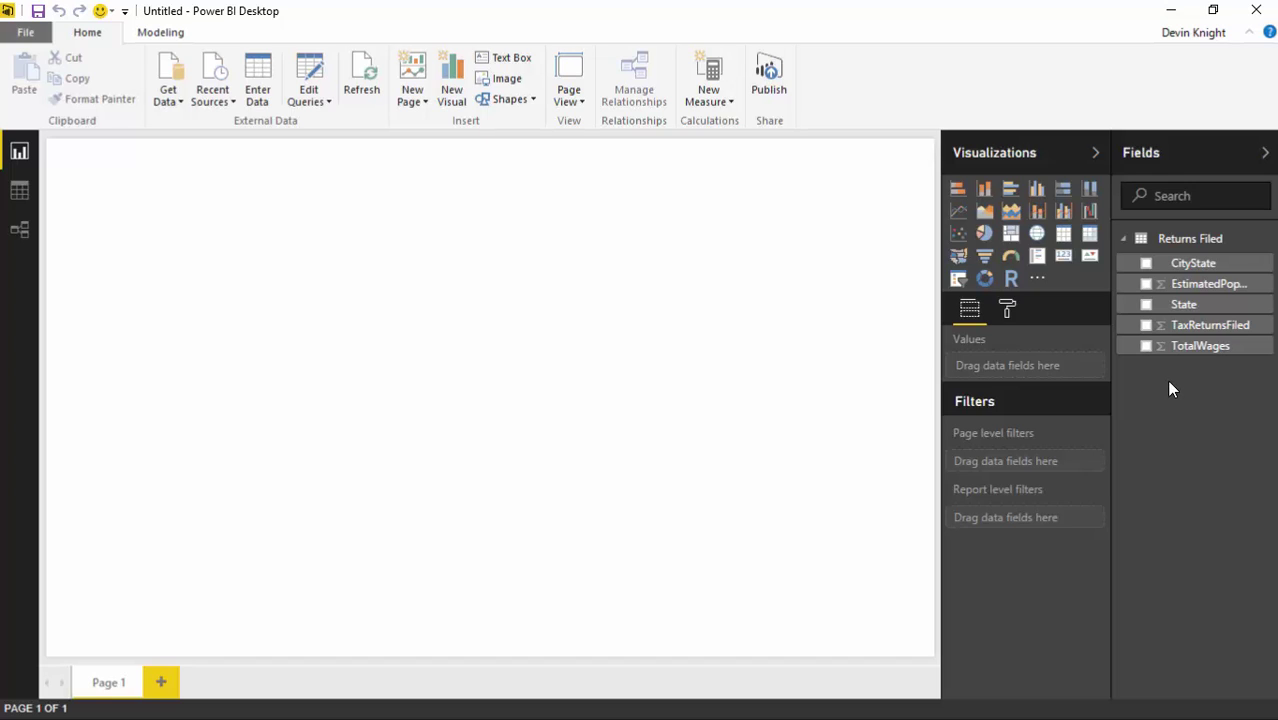
Build an enlarged table of CityState with TotalWages and EstimatedPopulation columns
click(1146, 274)
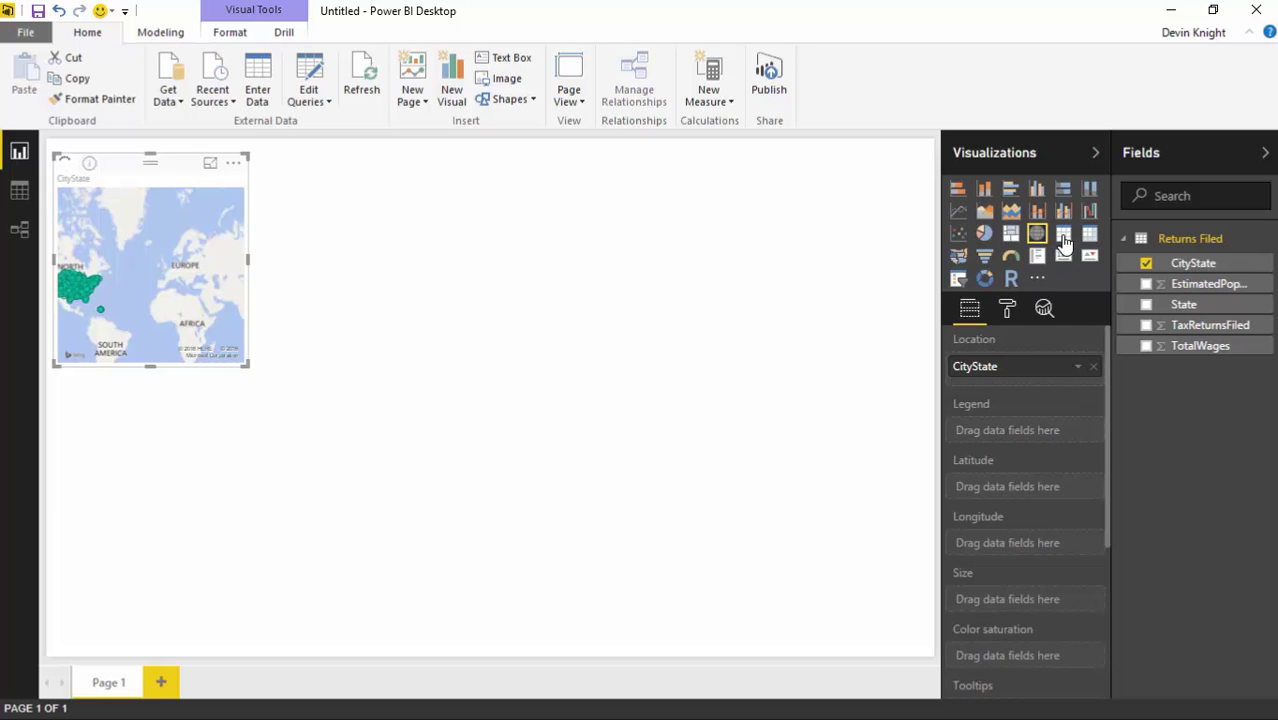
click(1064, 243)
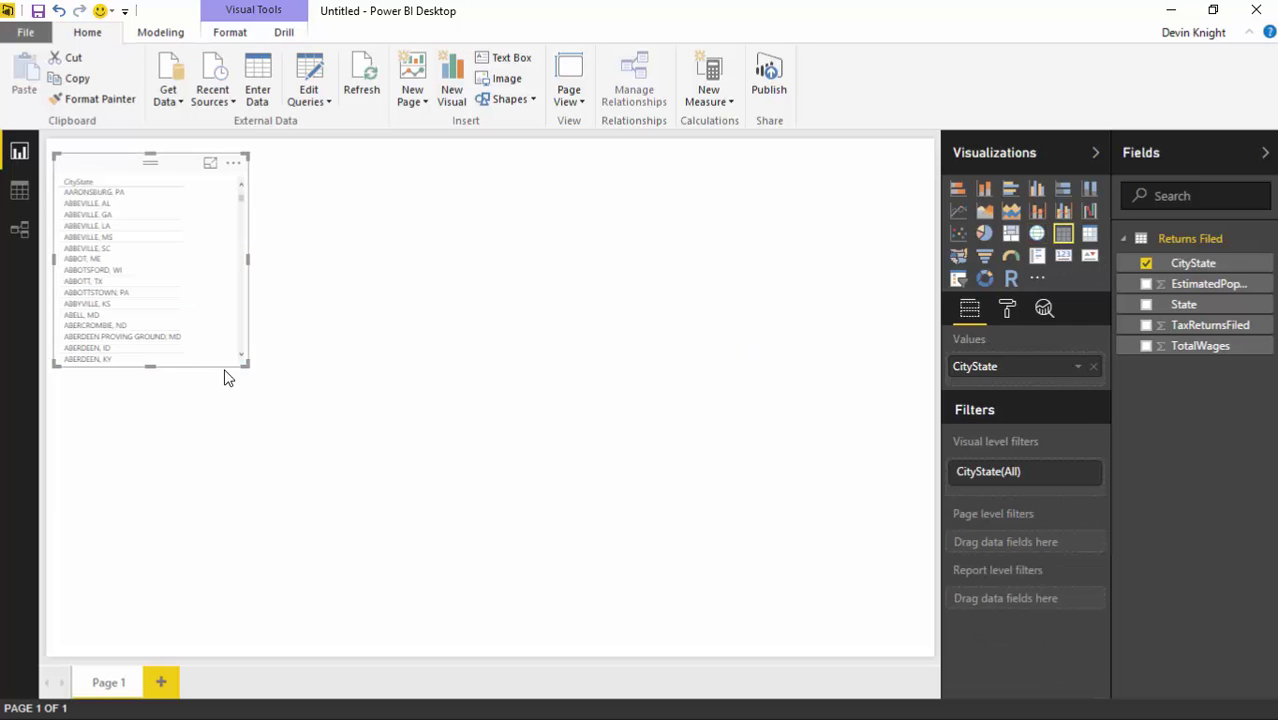
drag(245, 362, 427, 477)
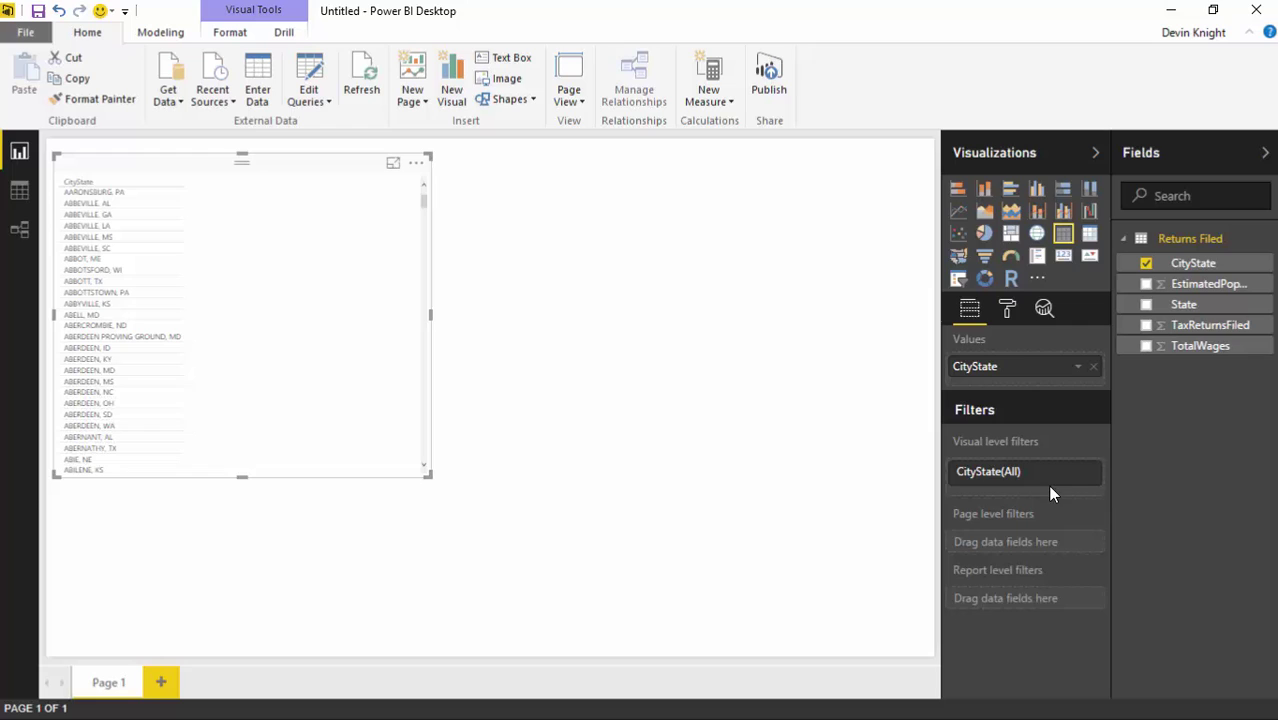
click(1146, 347)
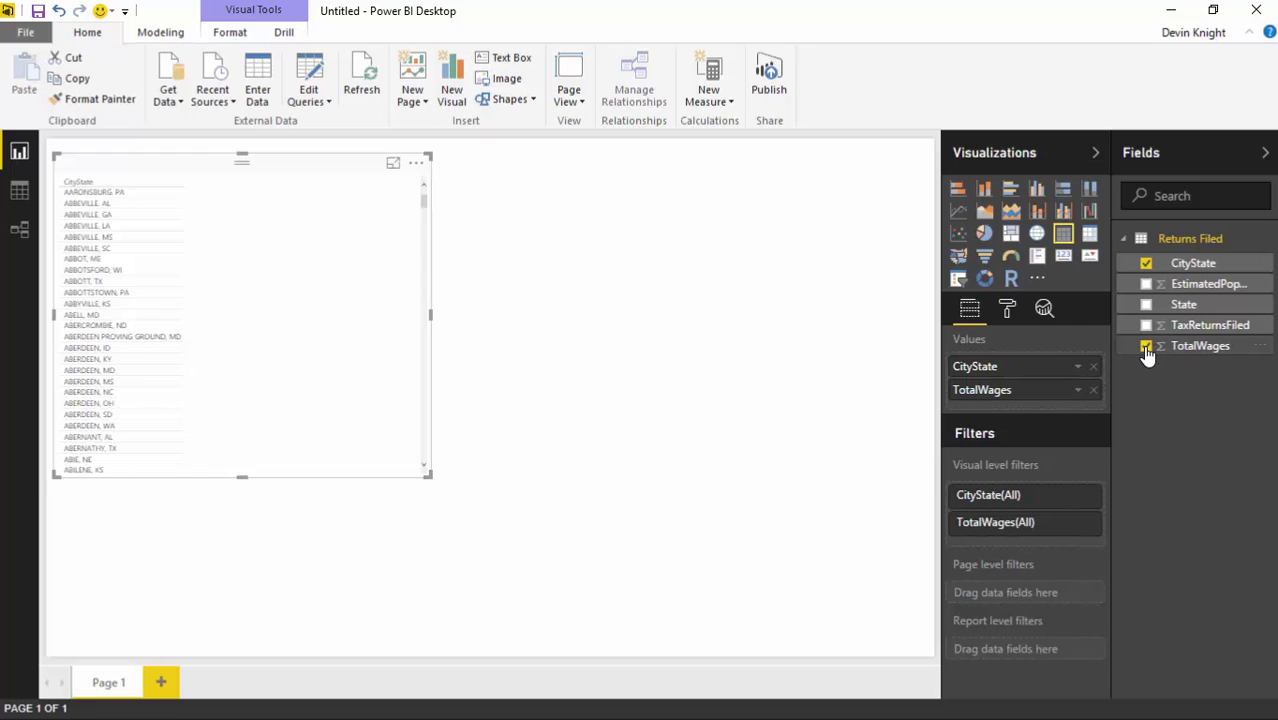
click(1146, 285)
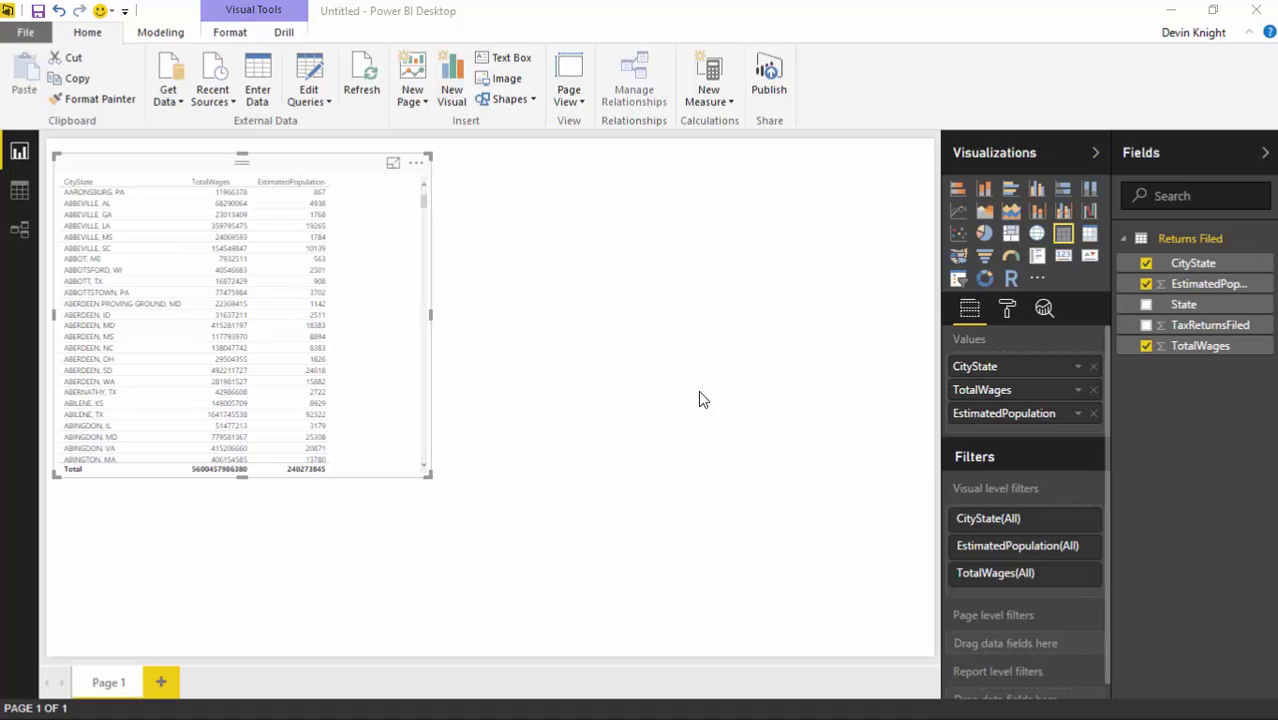
Import the GlobeMap.1.4.1.pbiviz custom visual from the Custom Visuals folder
click(1040, 284)
click(1100, 300)
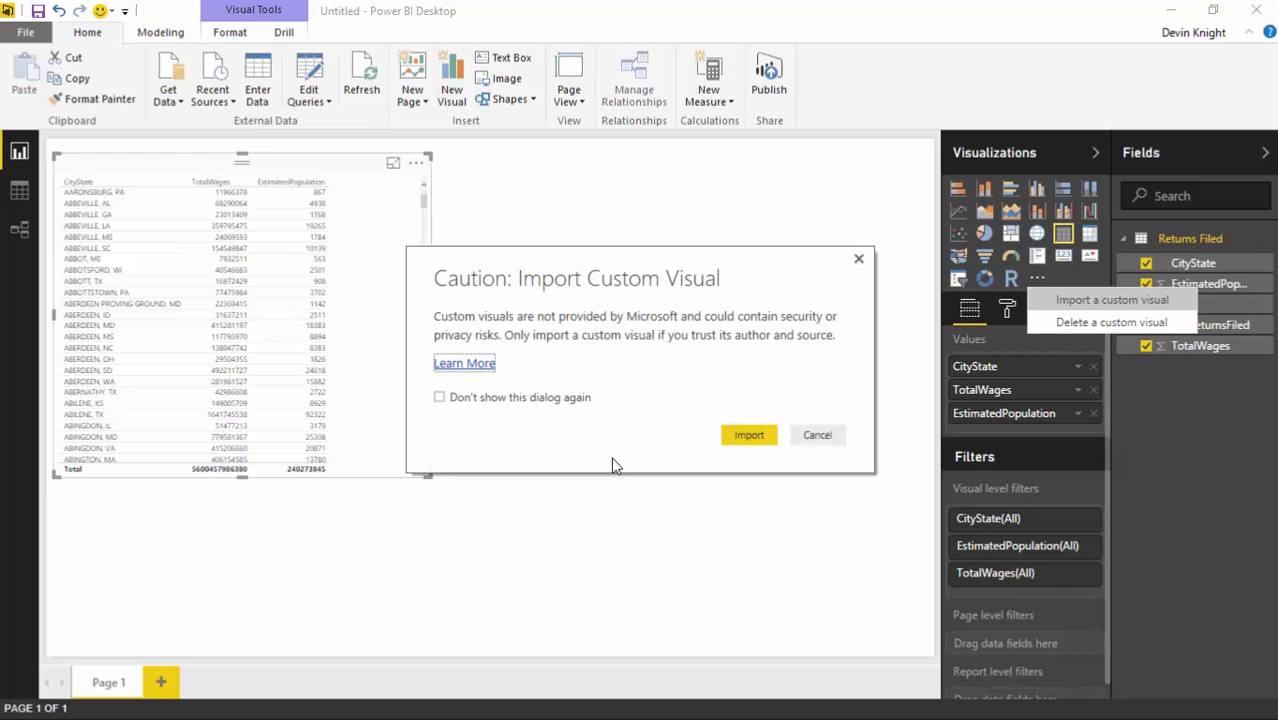
click(748, 435)
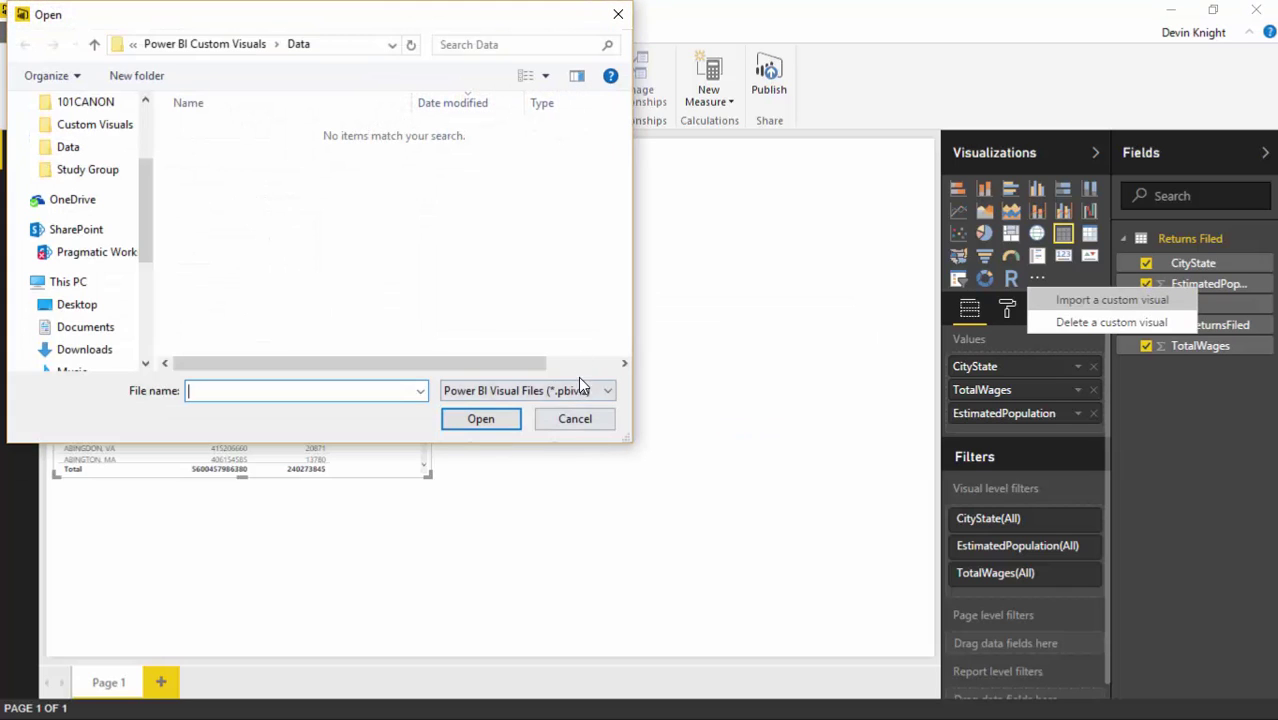
click(238, 44)
double_click(225, 133)
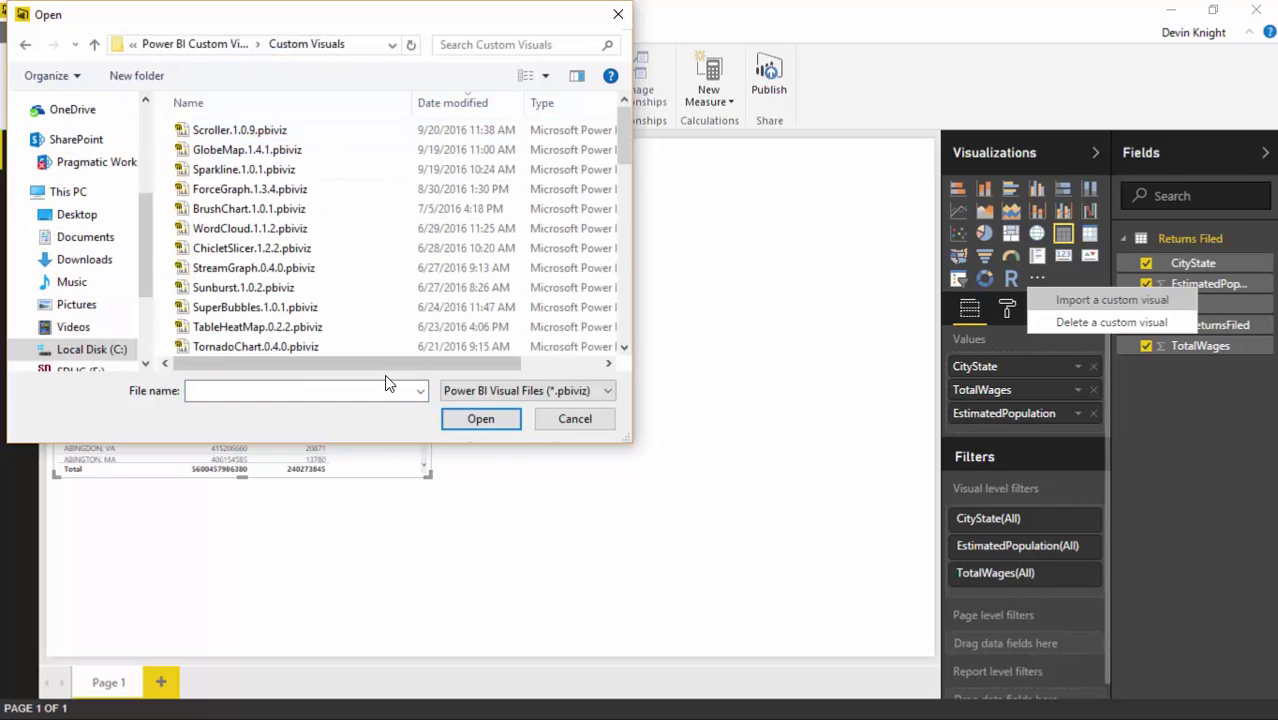
click(268, 150)
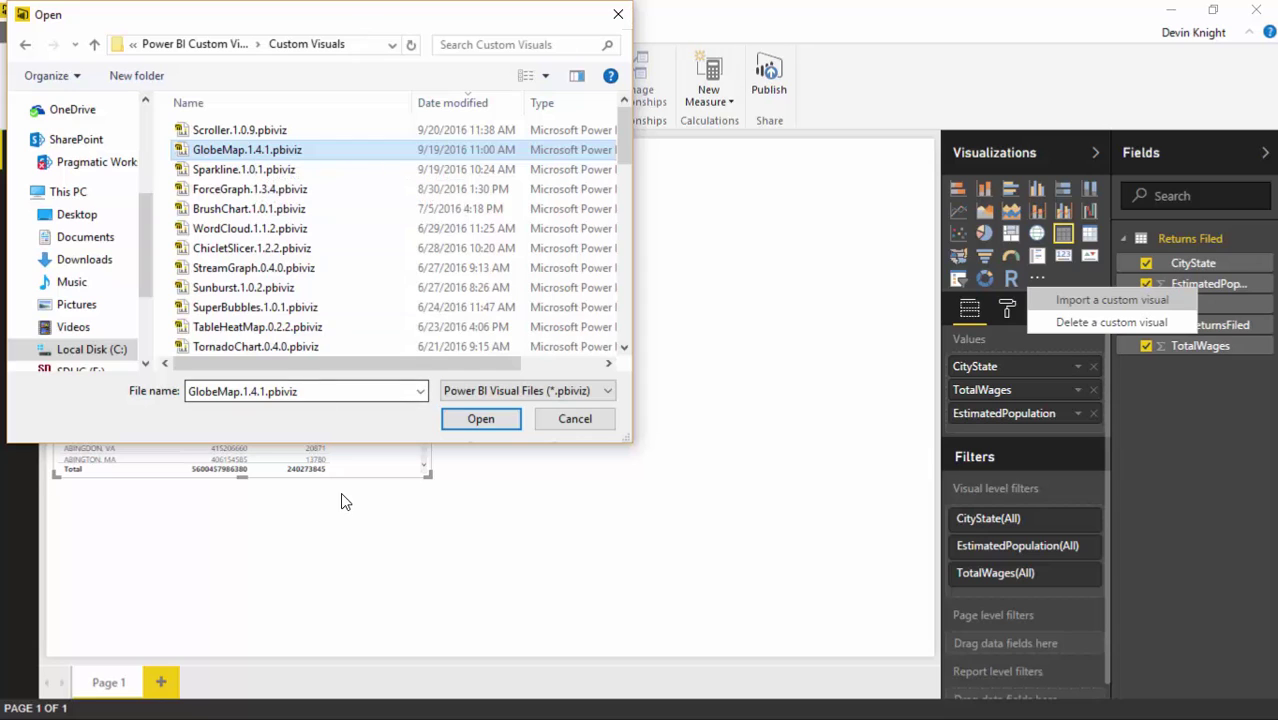
click(478, 421)
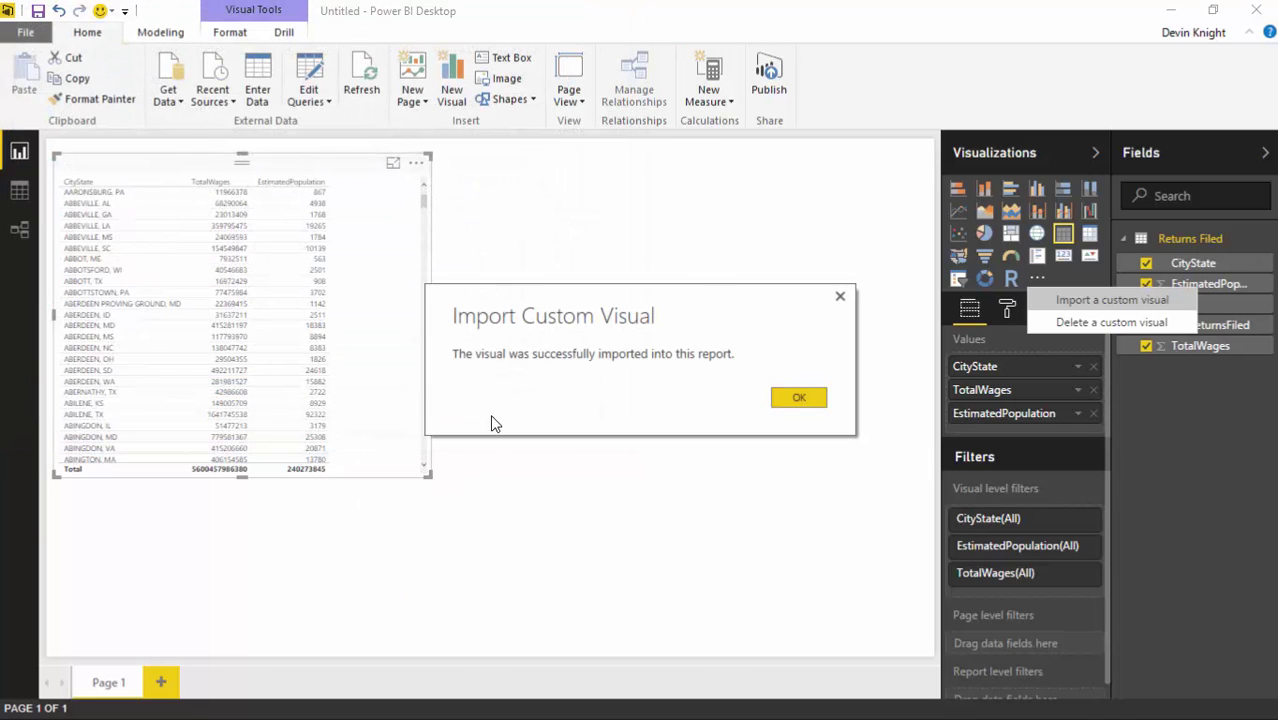
click(797, 400)
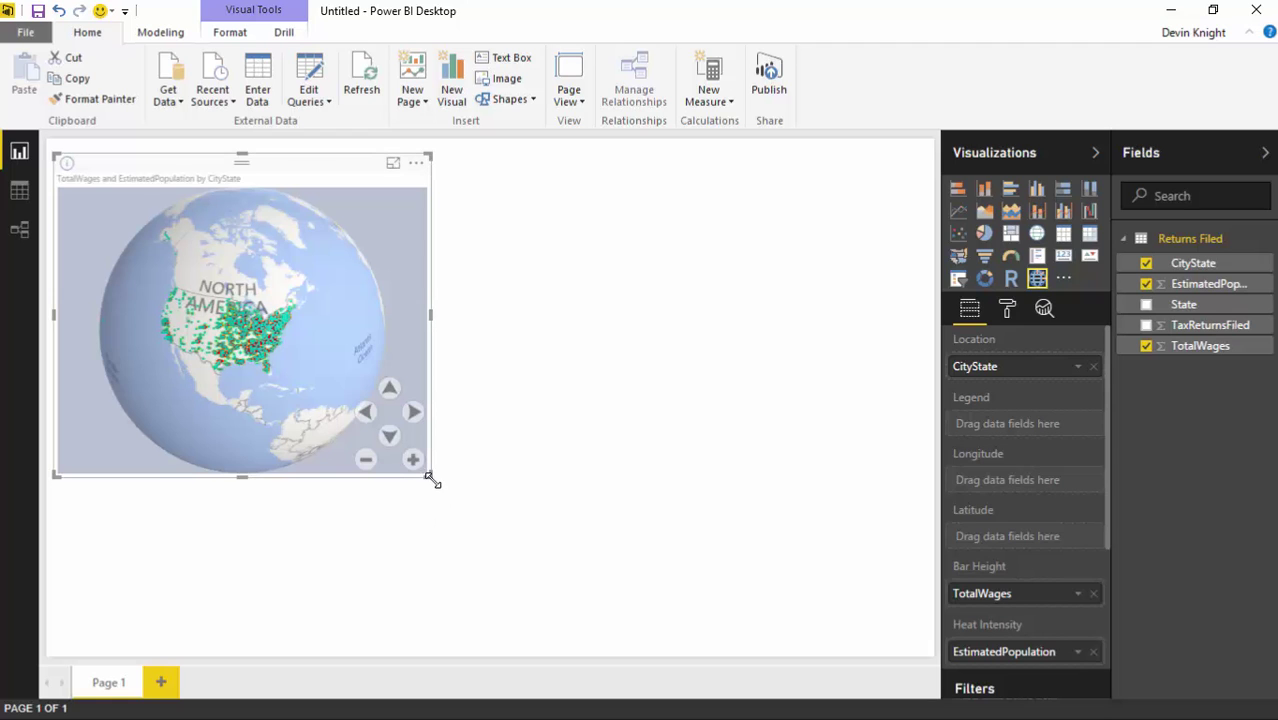
Enlarge the GlobeMap visual on the page and zoom the globe in and out
drag(430, 477, 697, 631)
scroll(430, 502, up, 3)
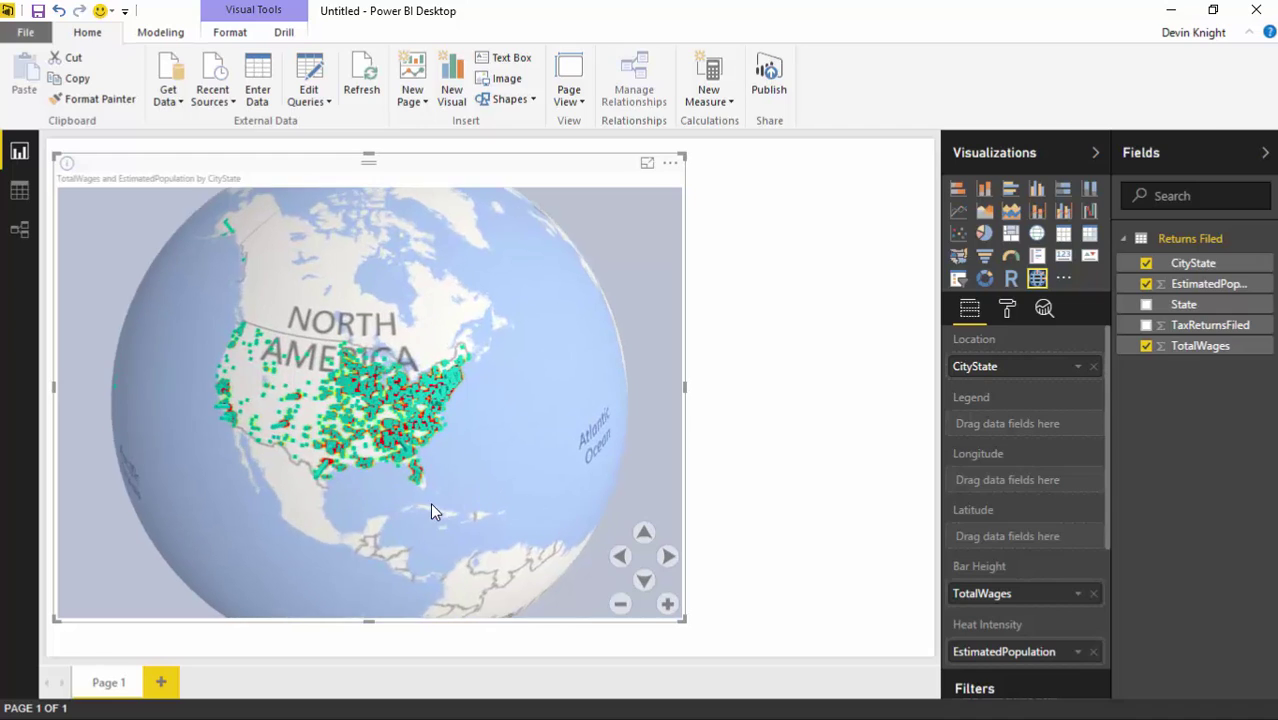
scroll(422, 503, up, 5)
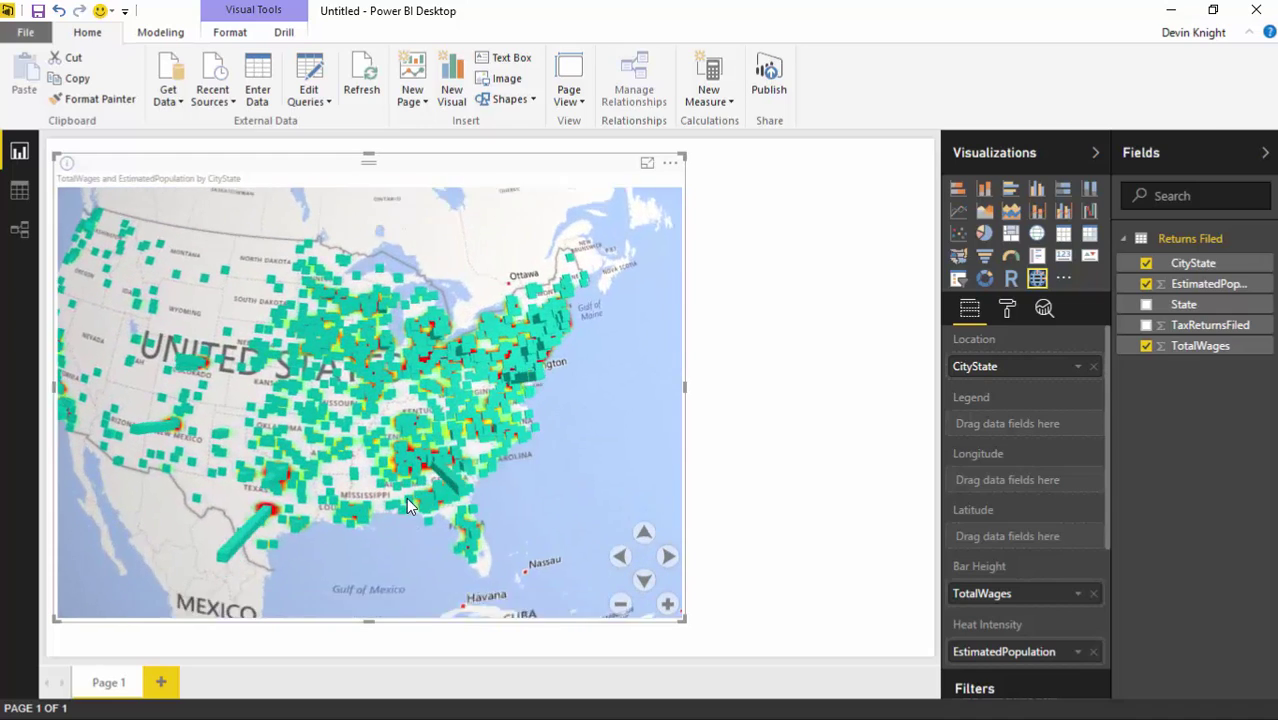
scroll(381, 425, down, 4)
scroll(388, 485, up, 4)
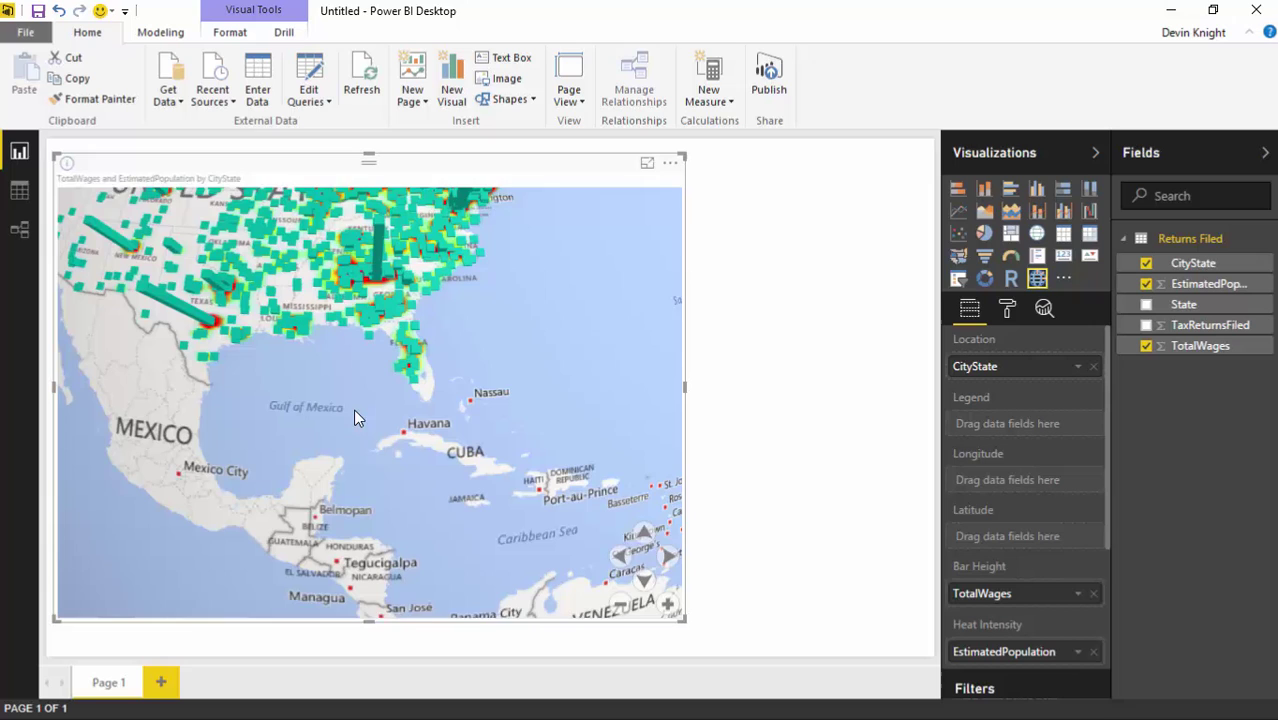
scroll(326, 403, down, 2)
scroll(326, 403, up, 2)
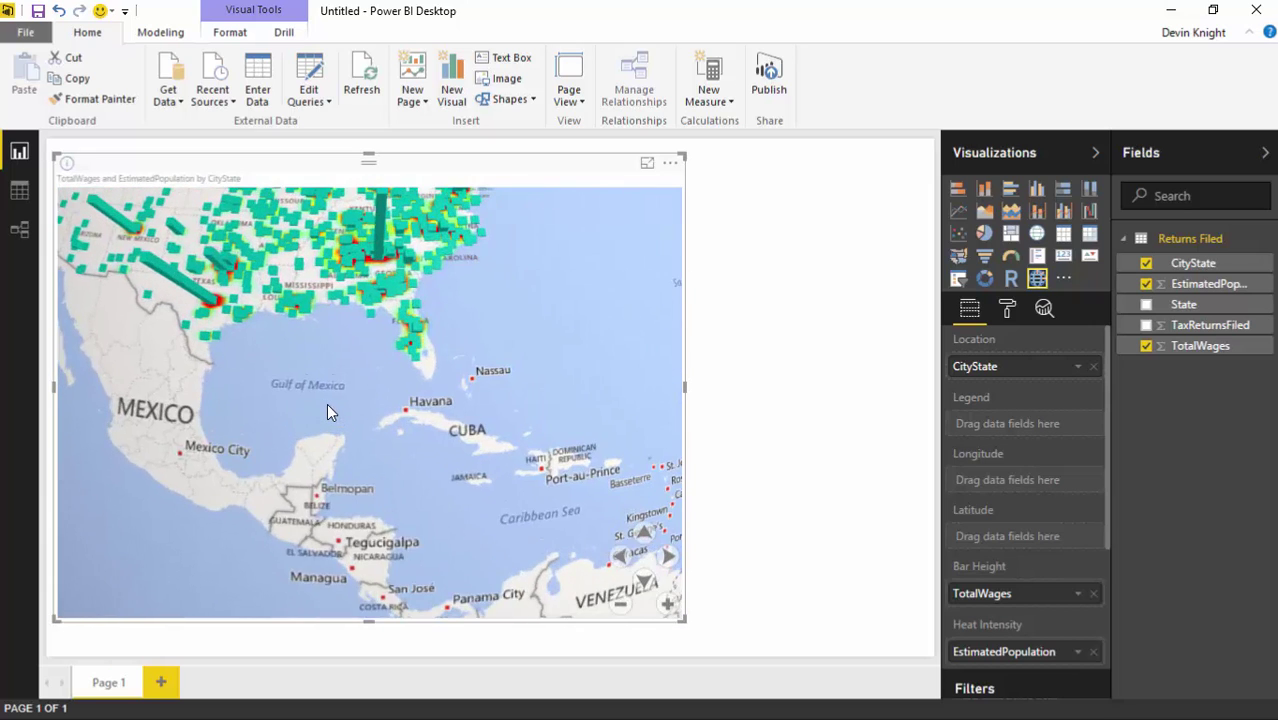
scroll(326, 403, down, 2)
scroll(385, 448, down, 2)
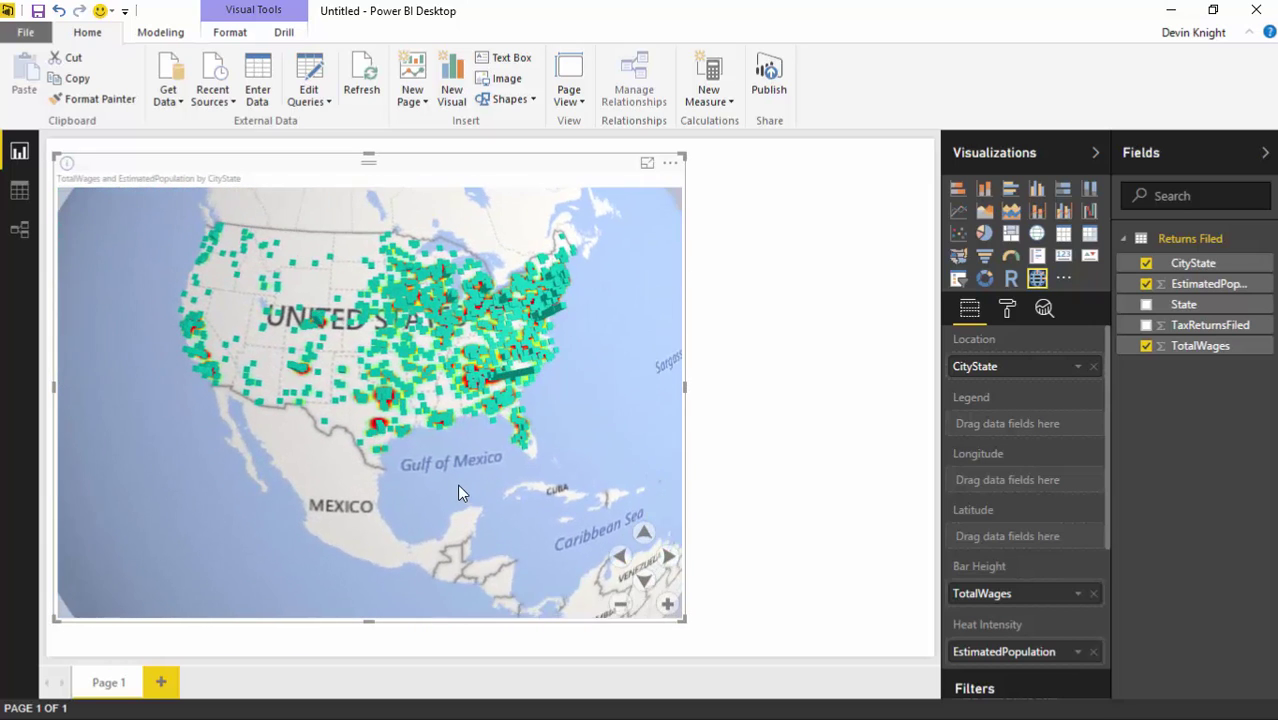
scroll(408, 471, up, 1)
scroll(408, 471, up, 4)
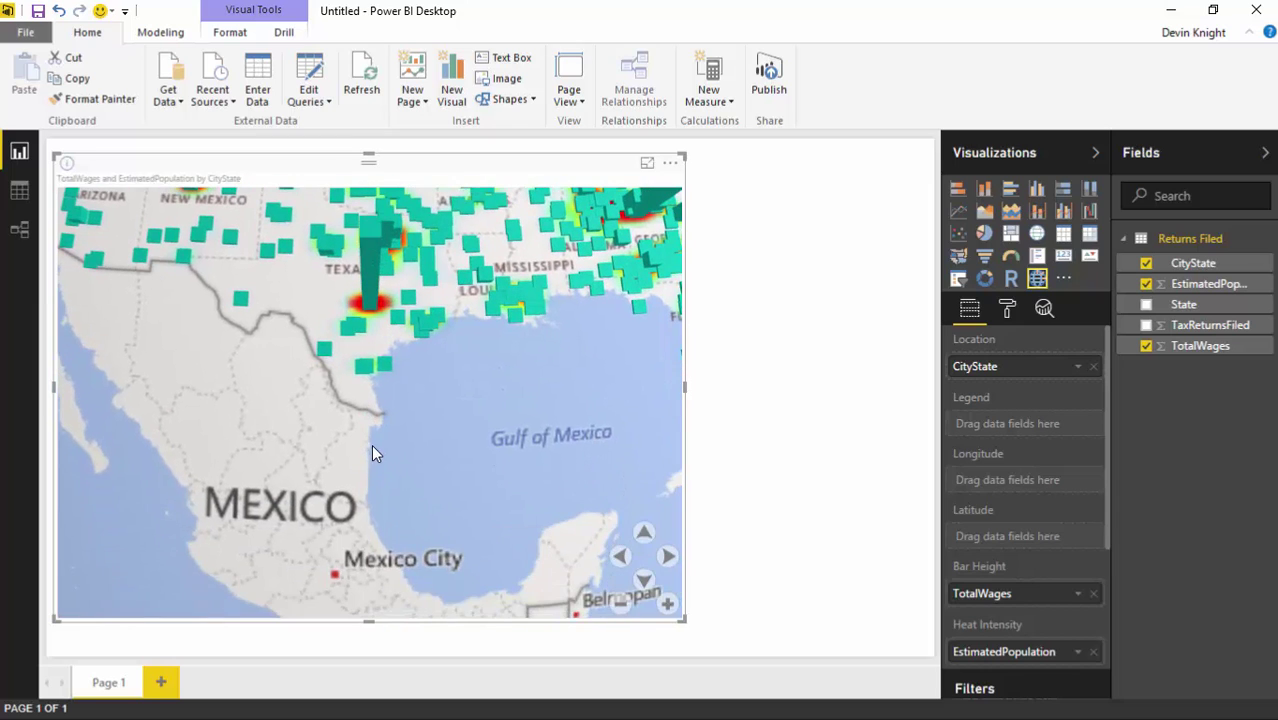
scroll(393, 450, down, 1)
Pan the globe from New Mexico and Texas over to the southeastern US
drag(185, 451, 283, 477)
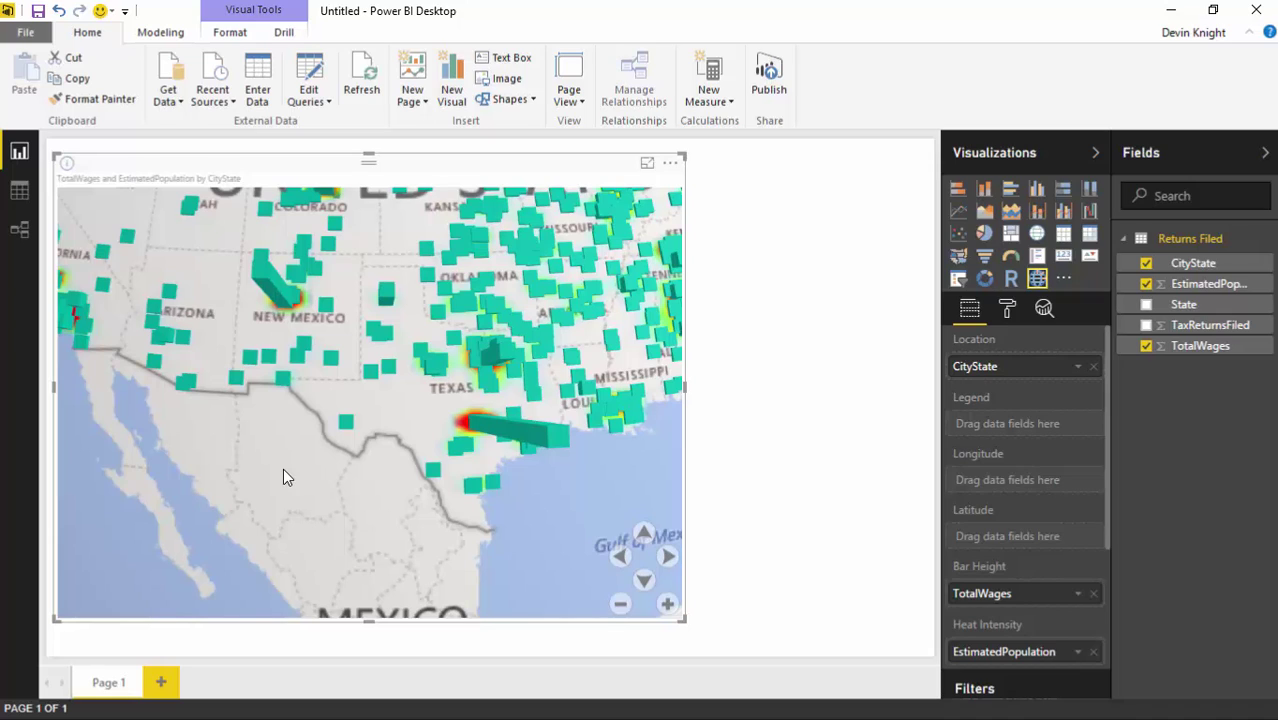
scroll(332, 453, down, 2)
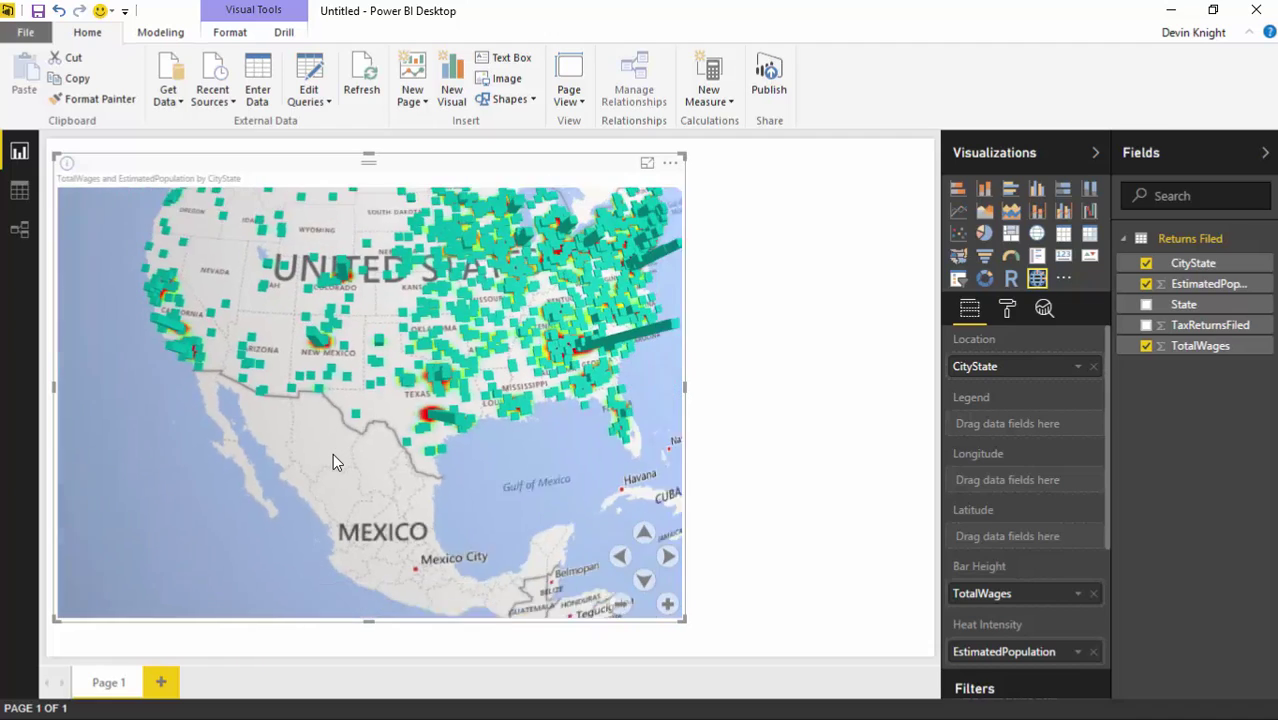
scroll(332, 453, up, 1)
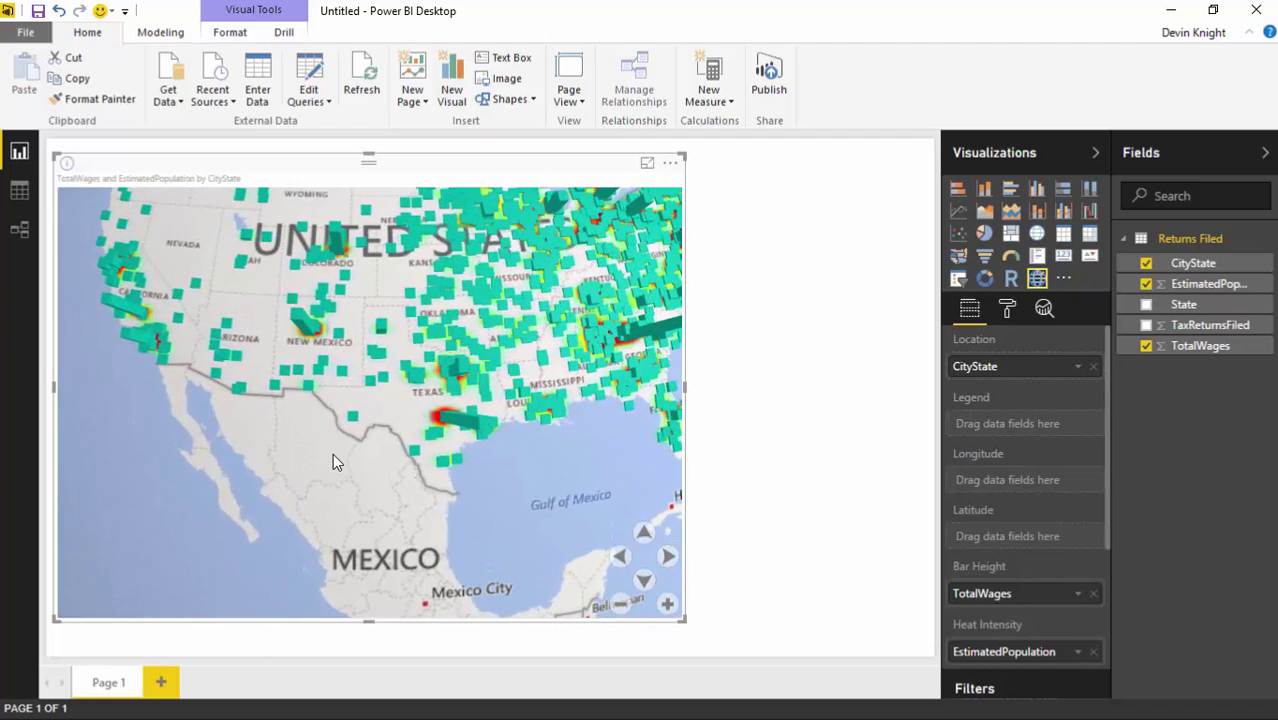
scroll(332, 453, down, 1)
drag(632, 478, 455, 488)
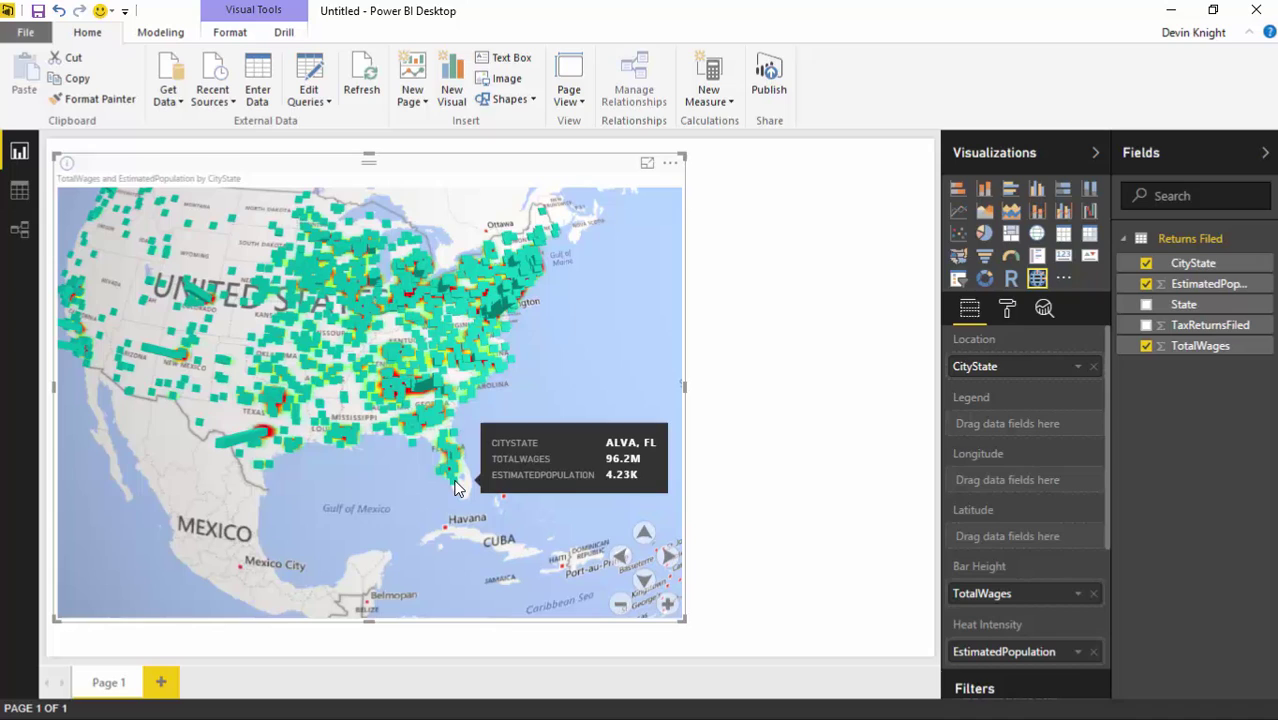
mouse_move(405, 425)
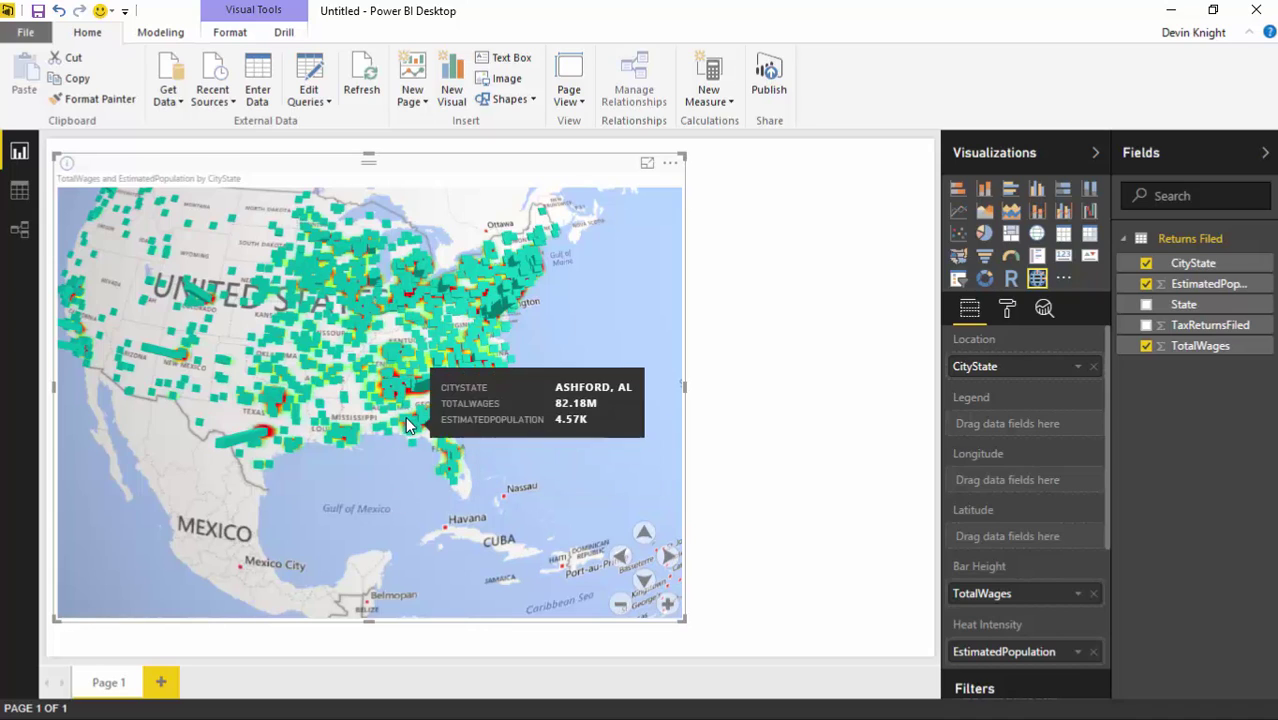
mouse_move(426, 392)
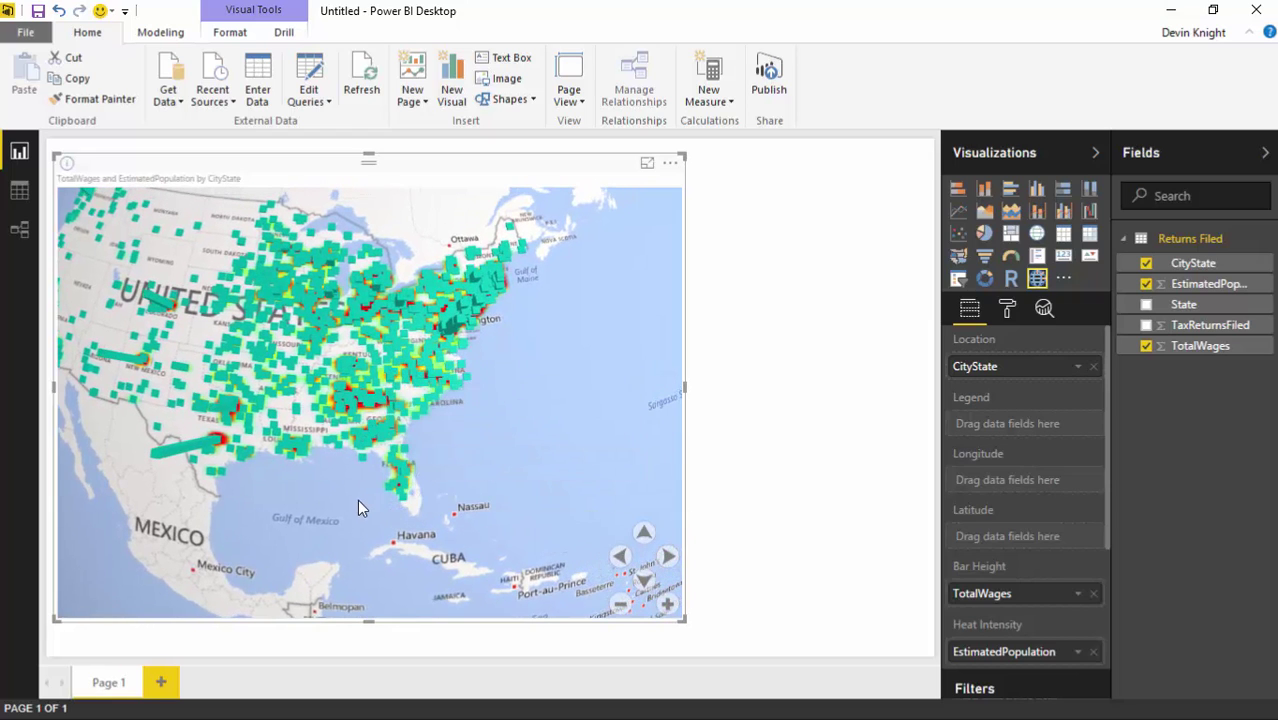
Tilt the globe into a 3-D view of the Southeast with tall TotalWages bars
scroll(346, 519, up, 2)
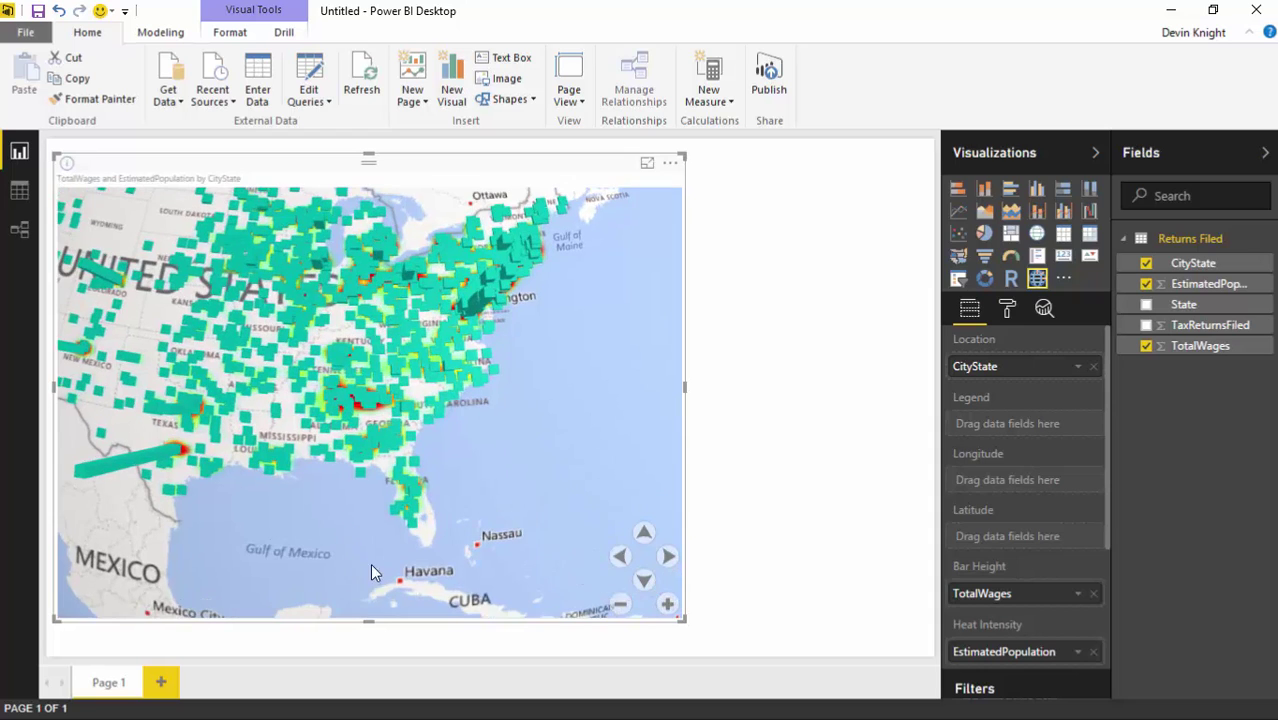
drag(370, 563, 435, 412)
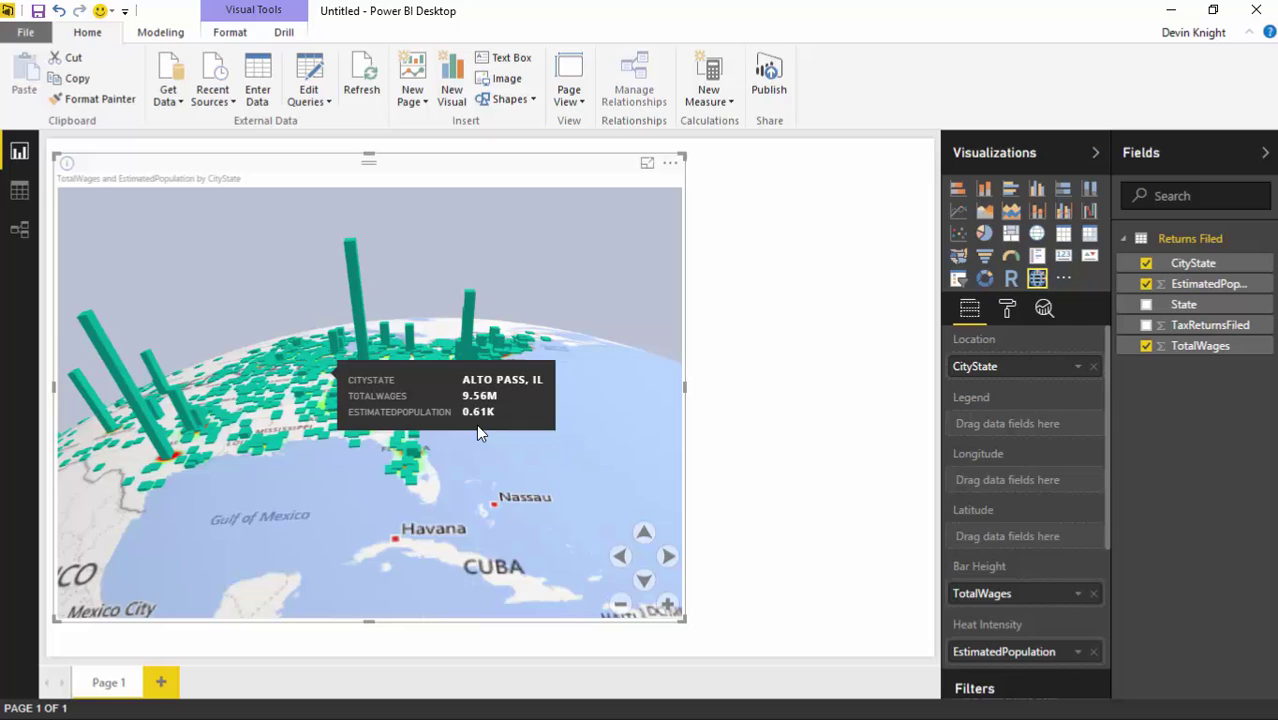
scroll(476, 432, up, 3)
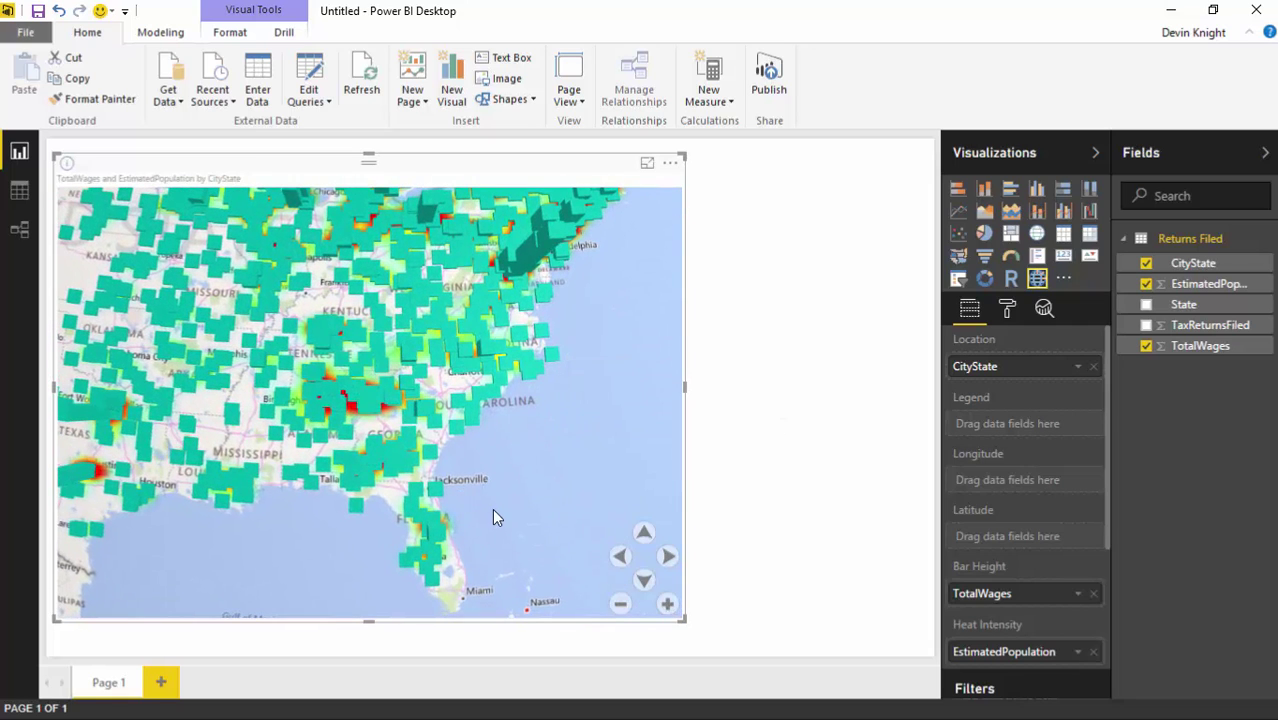
drag(491, 516, 513, 459)
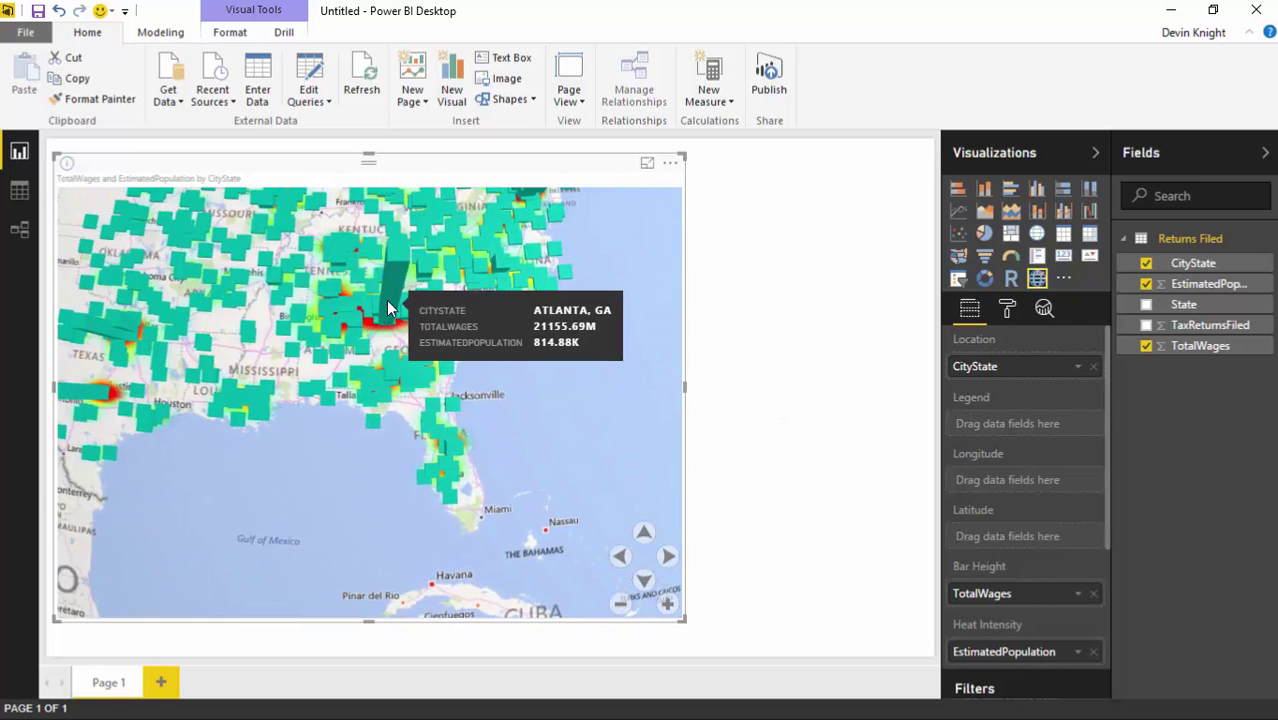
drag(386, 298, 474, 454)
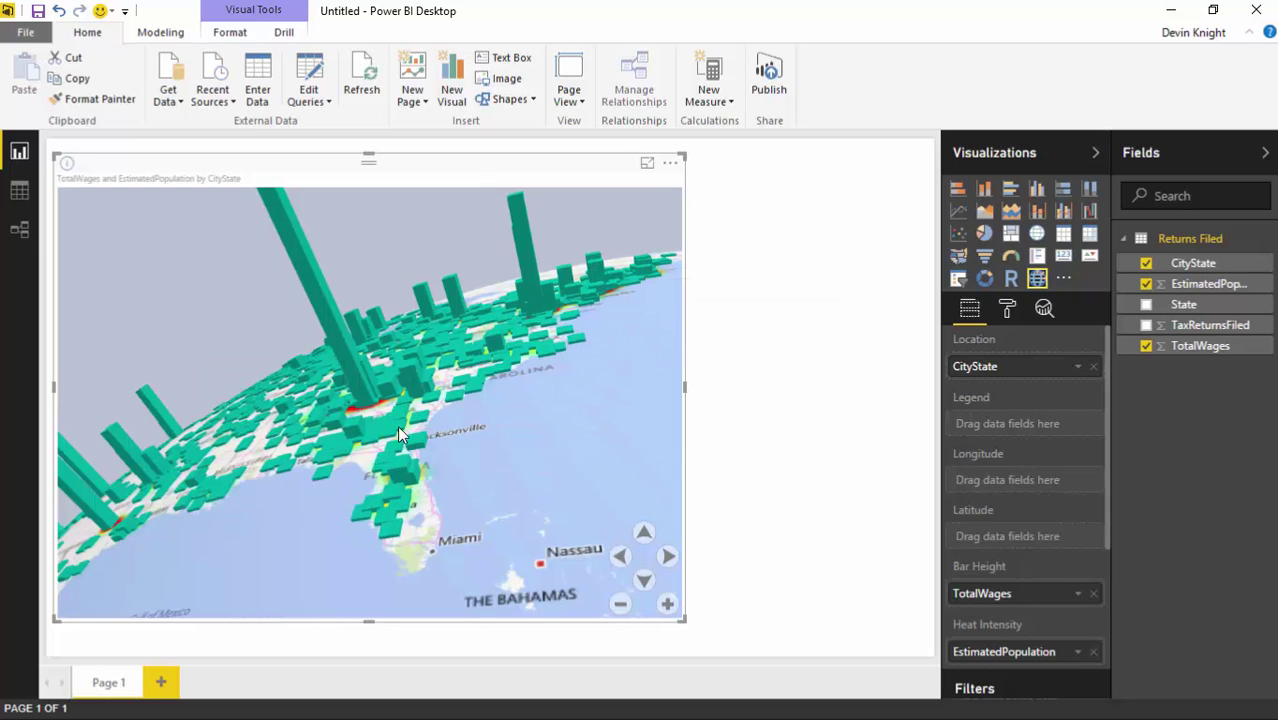
drag(531, 454, 555, 492)
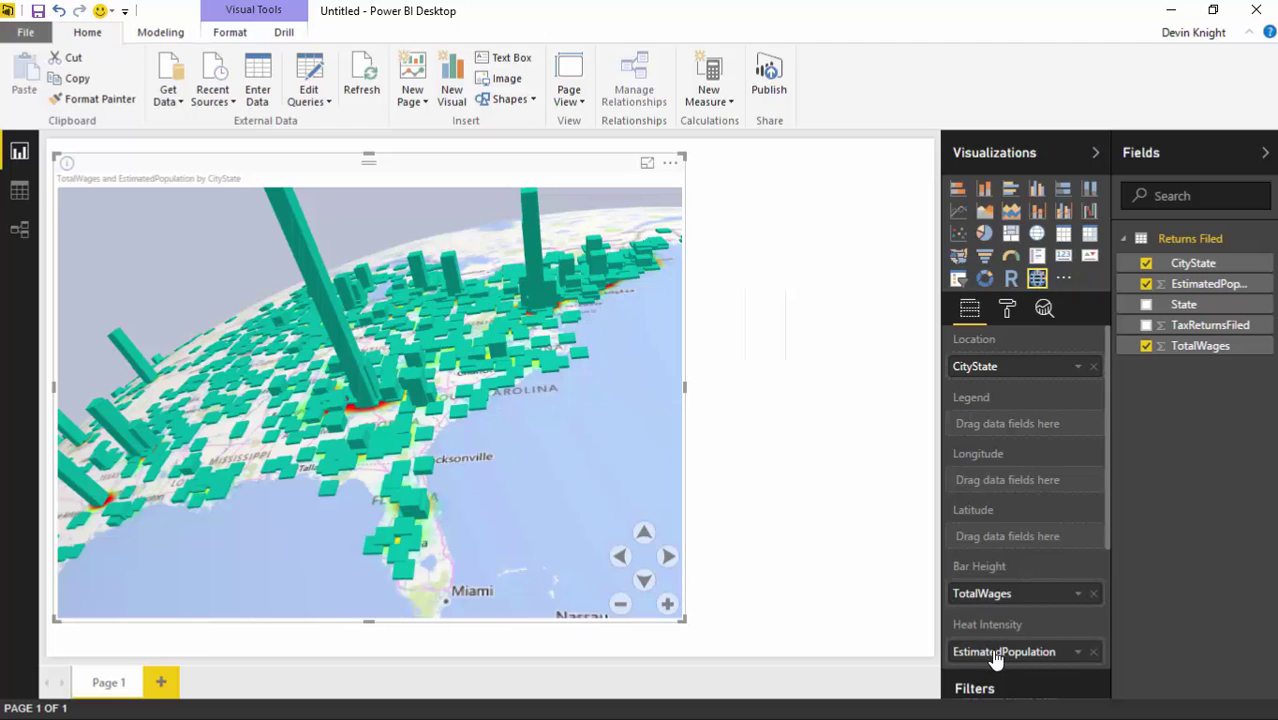
mouse_move(370, 413)
Remove TotalWages from Bar Height to see only the heat map, then restore it
drag(1063, 607, 611, 513)
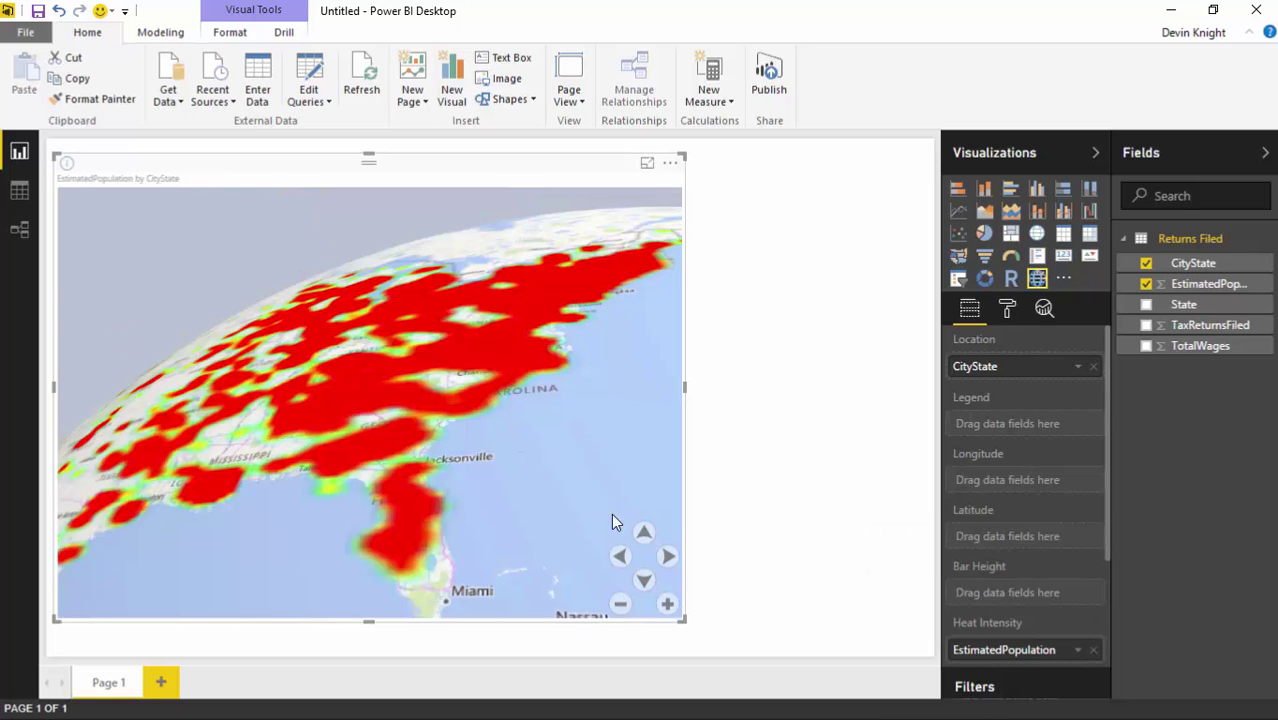
scroll(511, 481, down, 3)
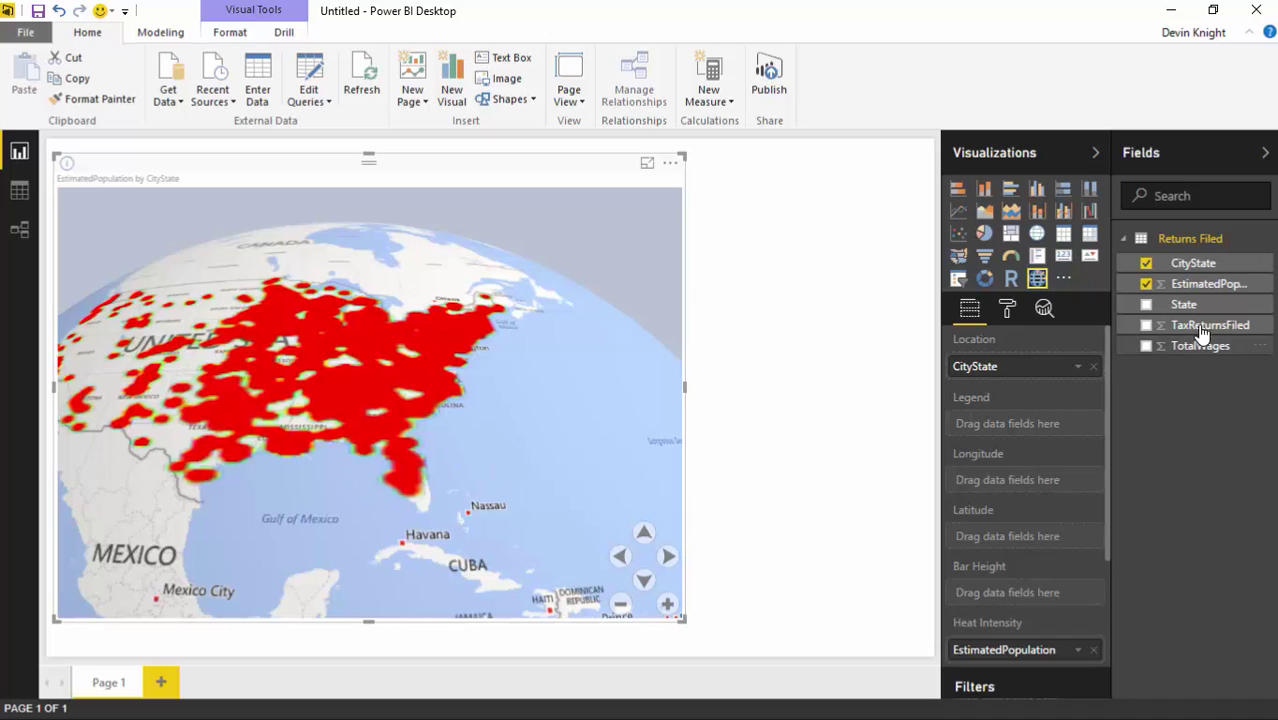
drag(1203, 350, 1030, 594)
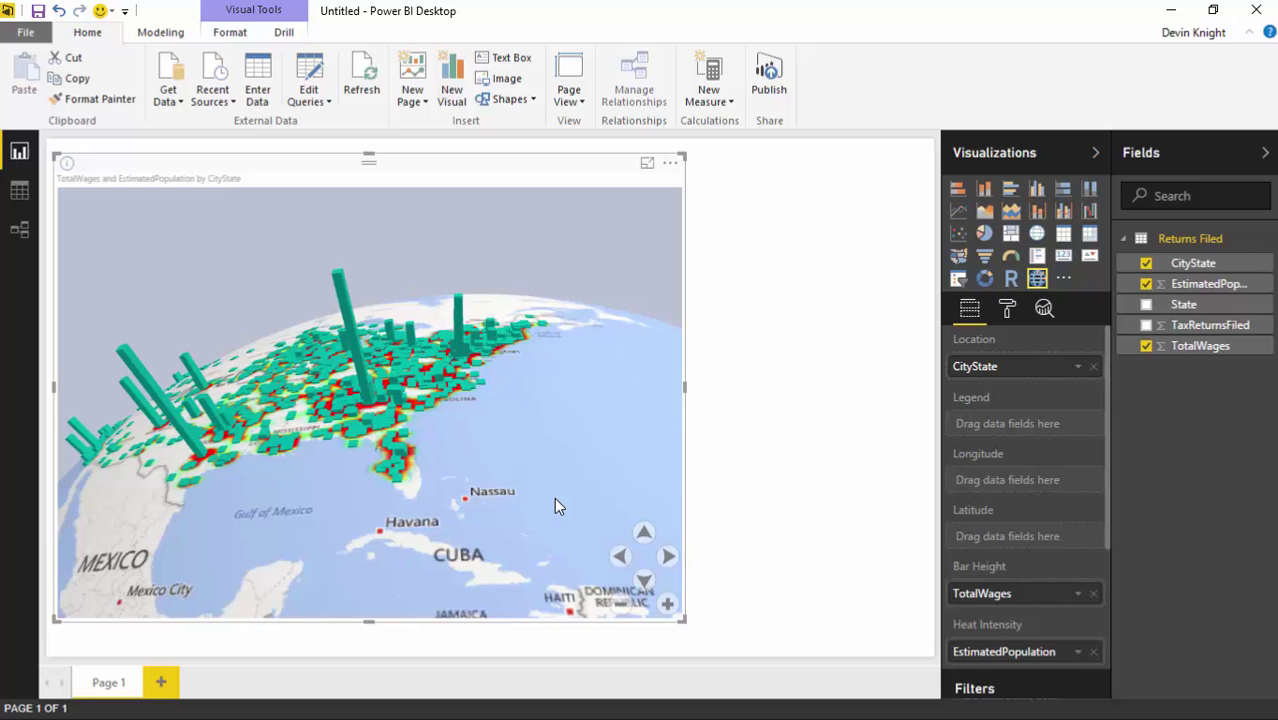
Rotate and tilt the globe to show more of the US
drag(553, 490, 584, 512)
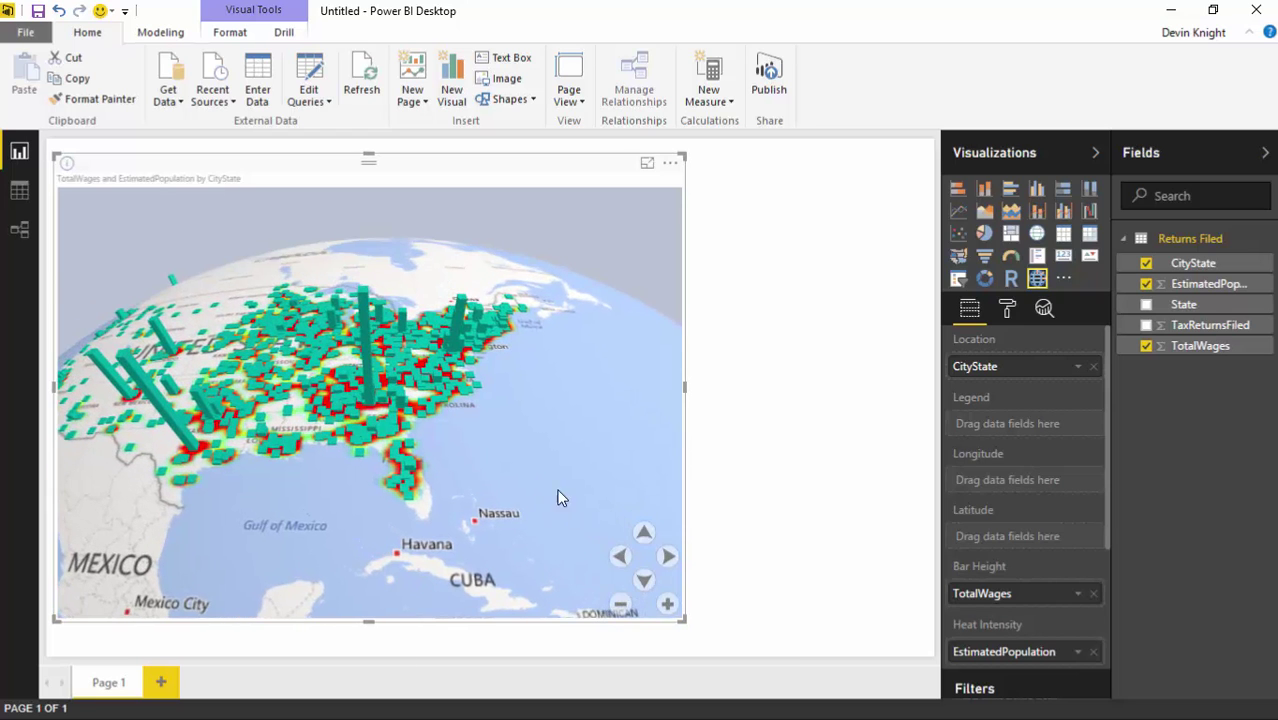
mouse_move(378, 346)
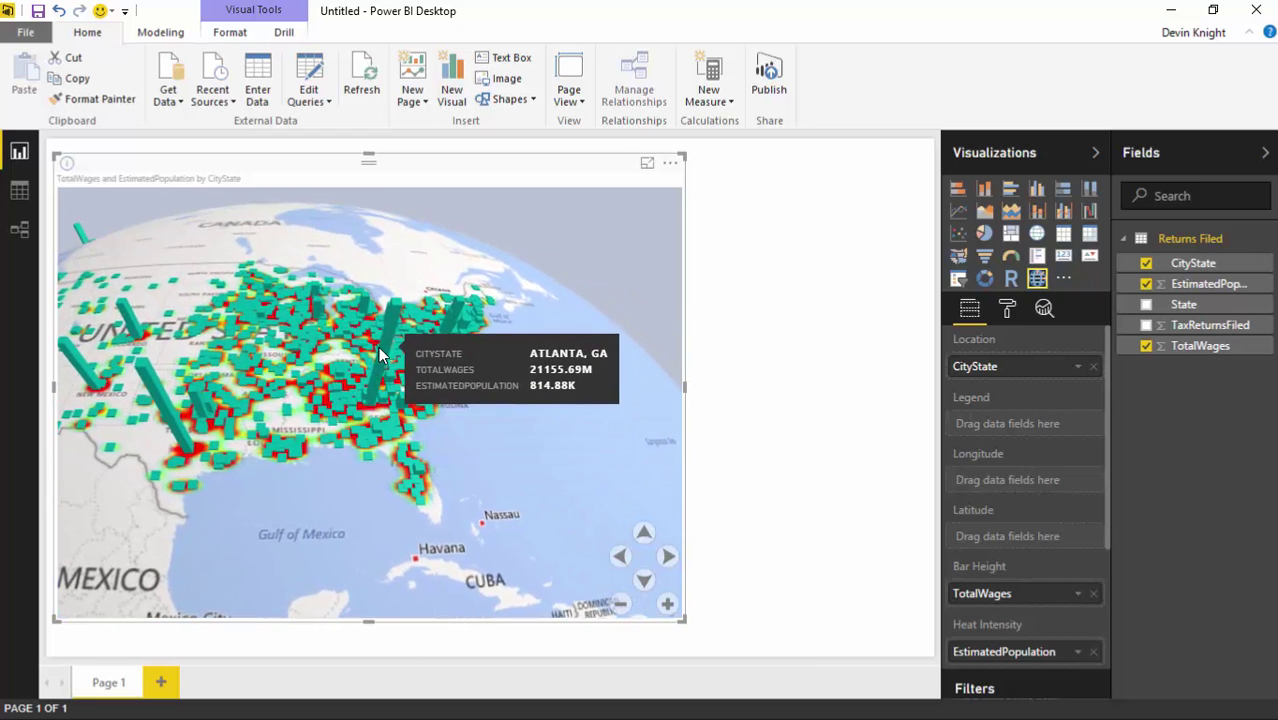
drag(378, 346, 285, 470)
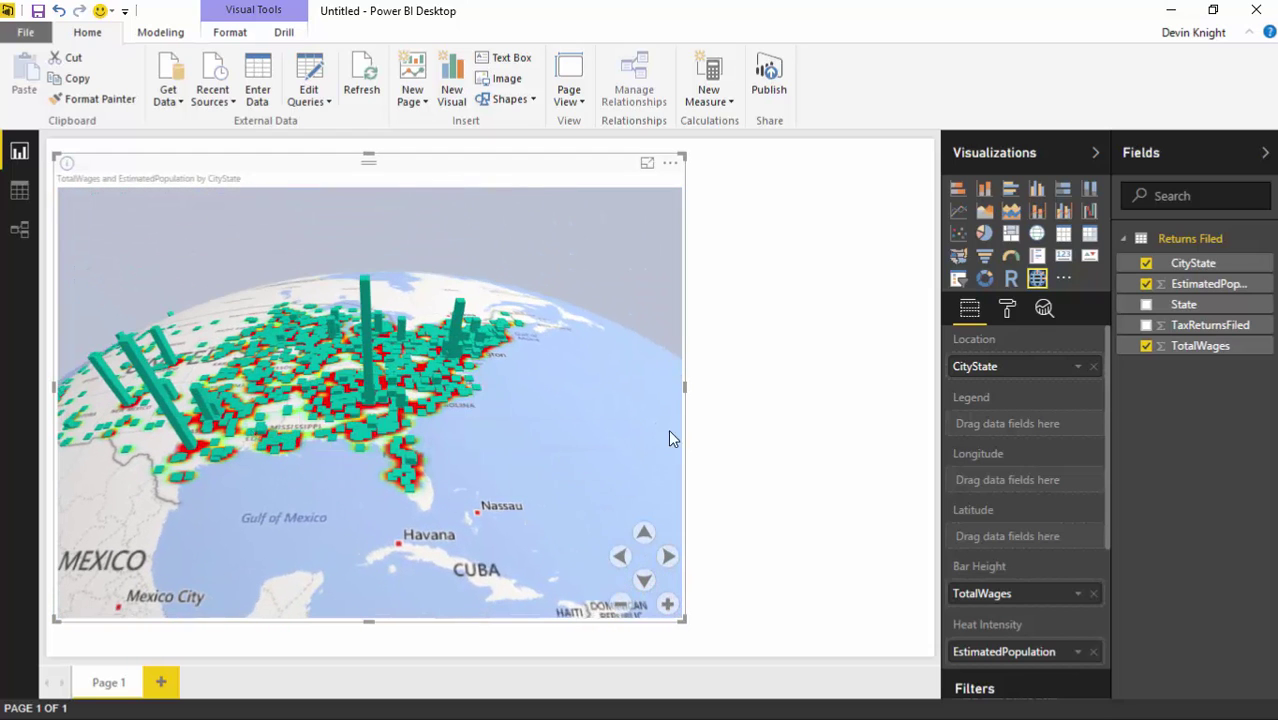
Add State to the map and set FL's data colour to dark yellow
click(1008, 311)
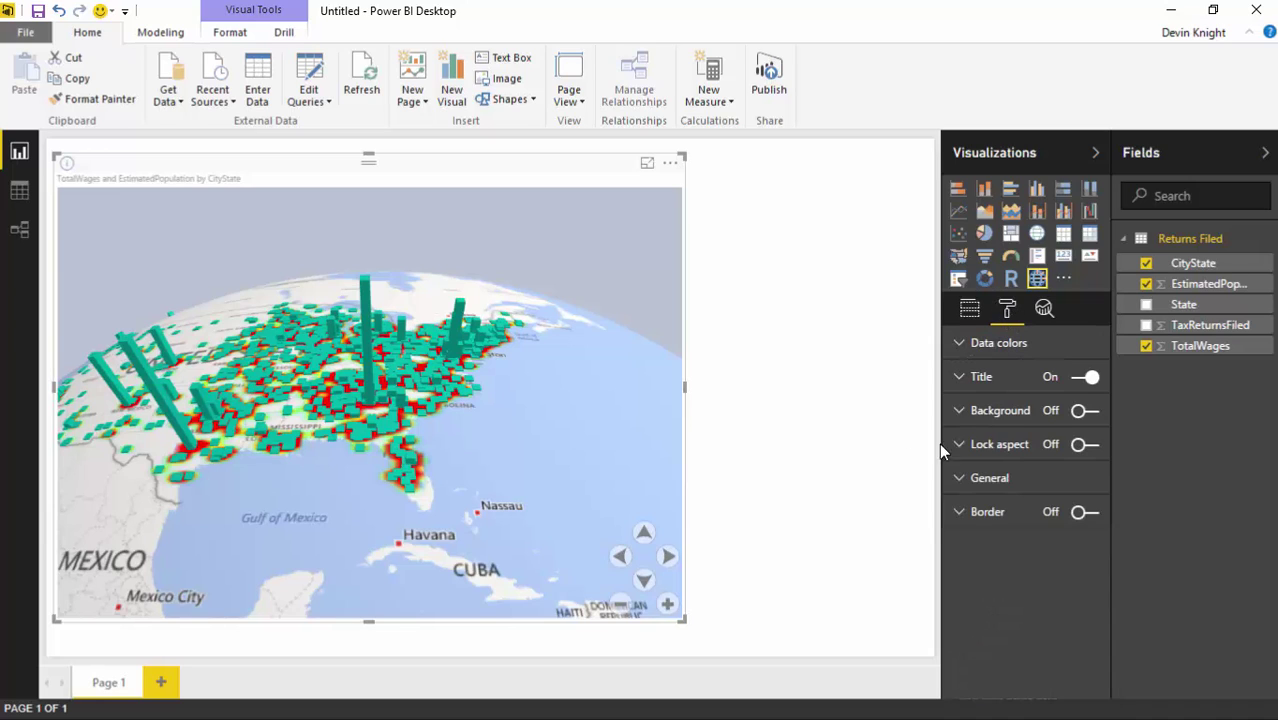
click(959, 345)
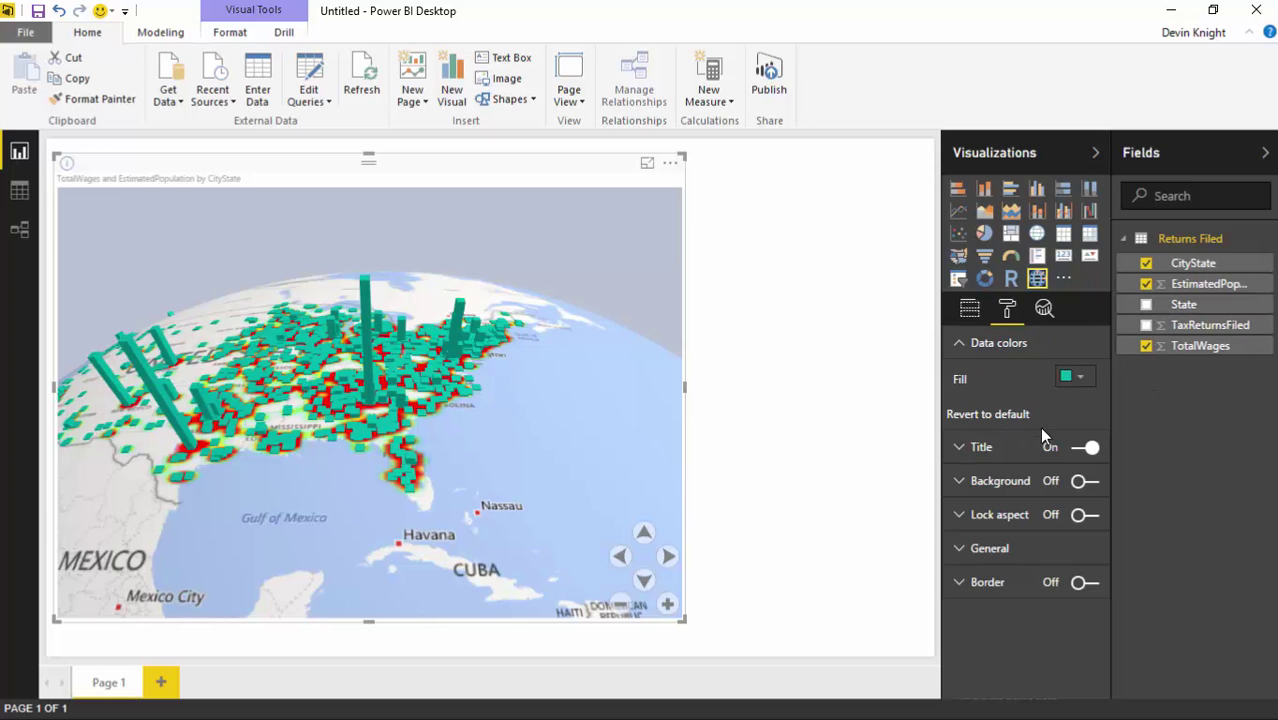
click(1146, 304)
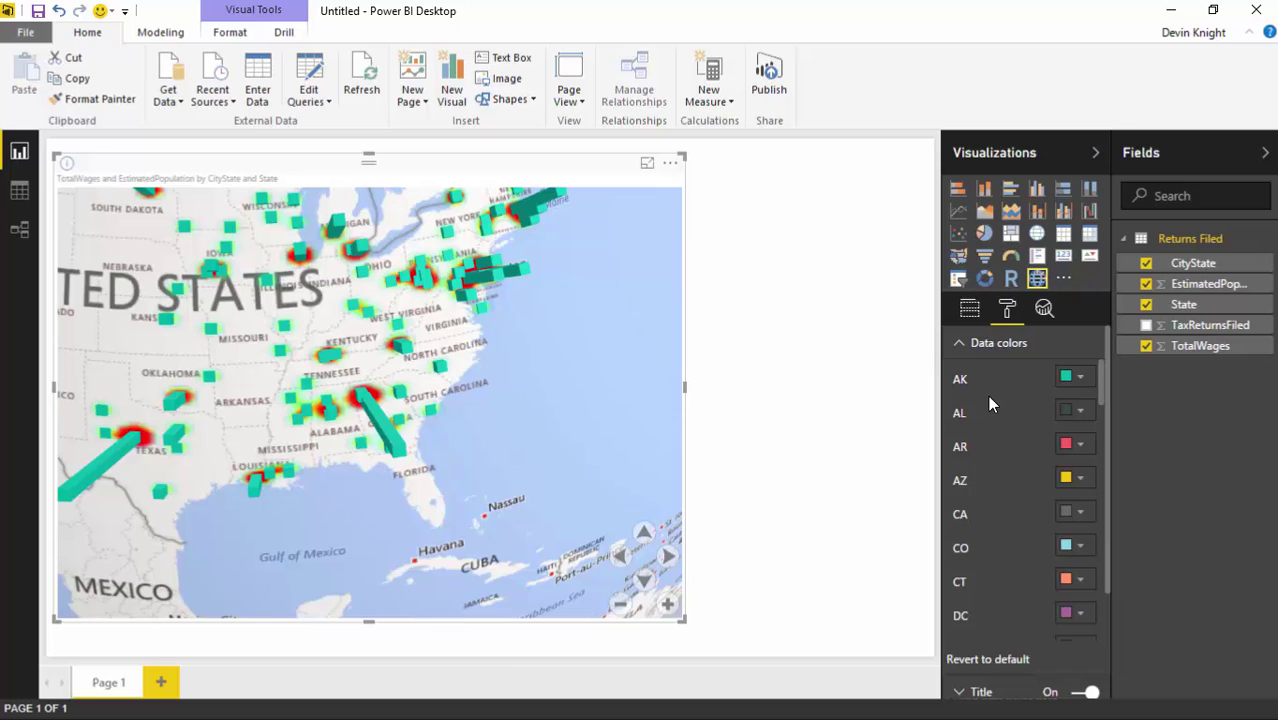
drag(1099, 387, 1088, 430)
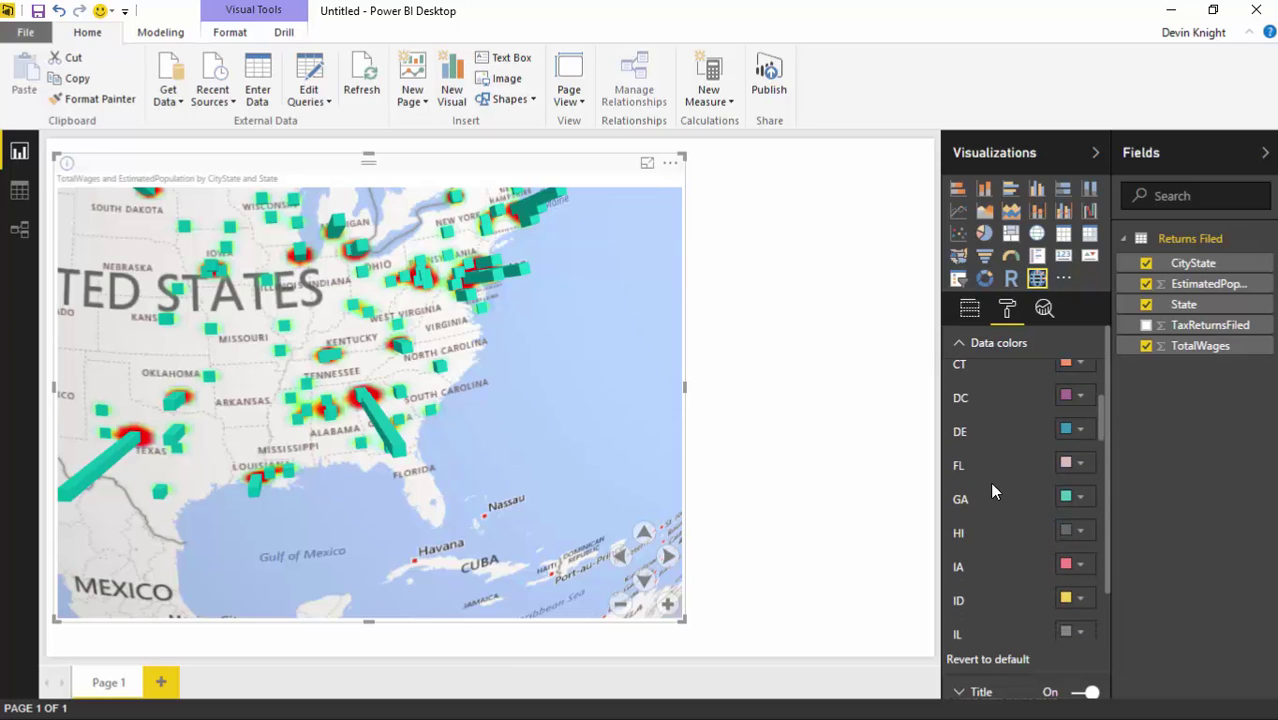
click(1084, 466)
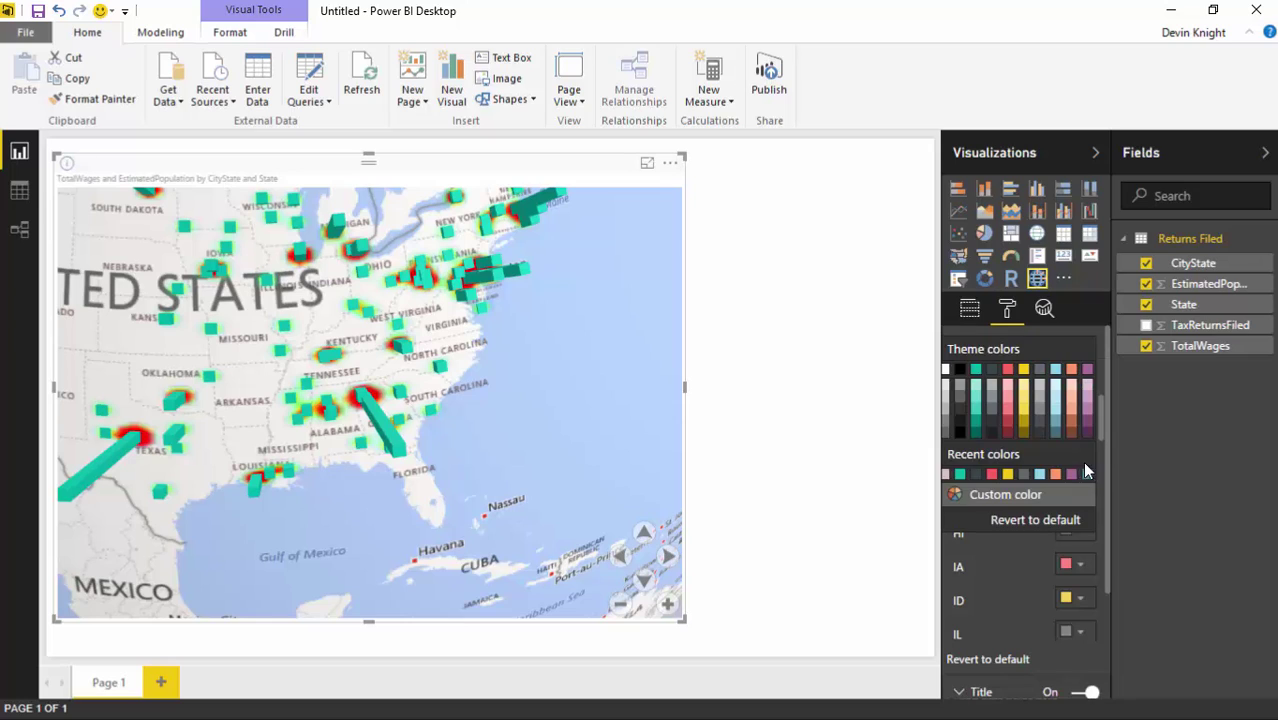
click(1023, 430)
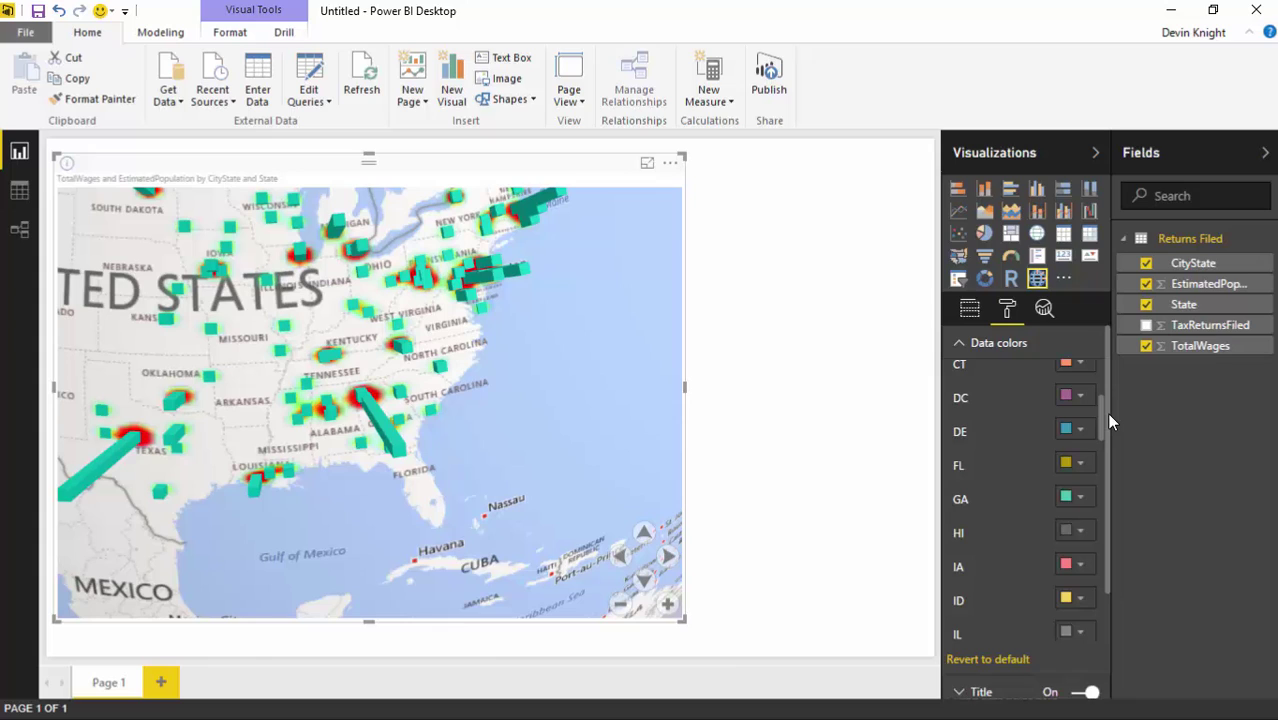
drag(1100, 408, 1098, 368)
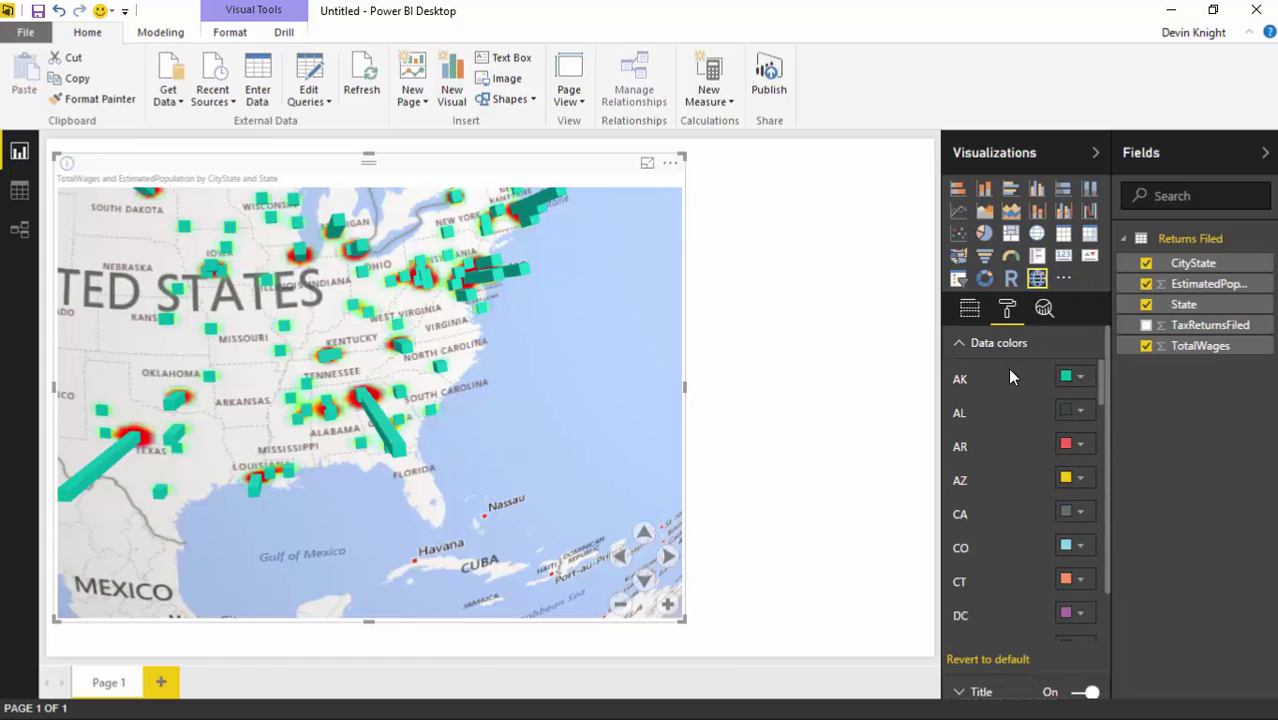
Tilt the globe and remove State so cities are located by CityState only
drag(542, 437, 333, 445)
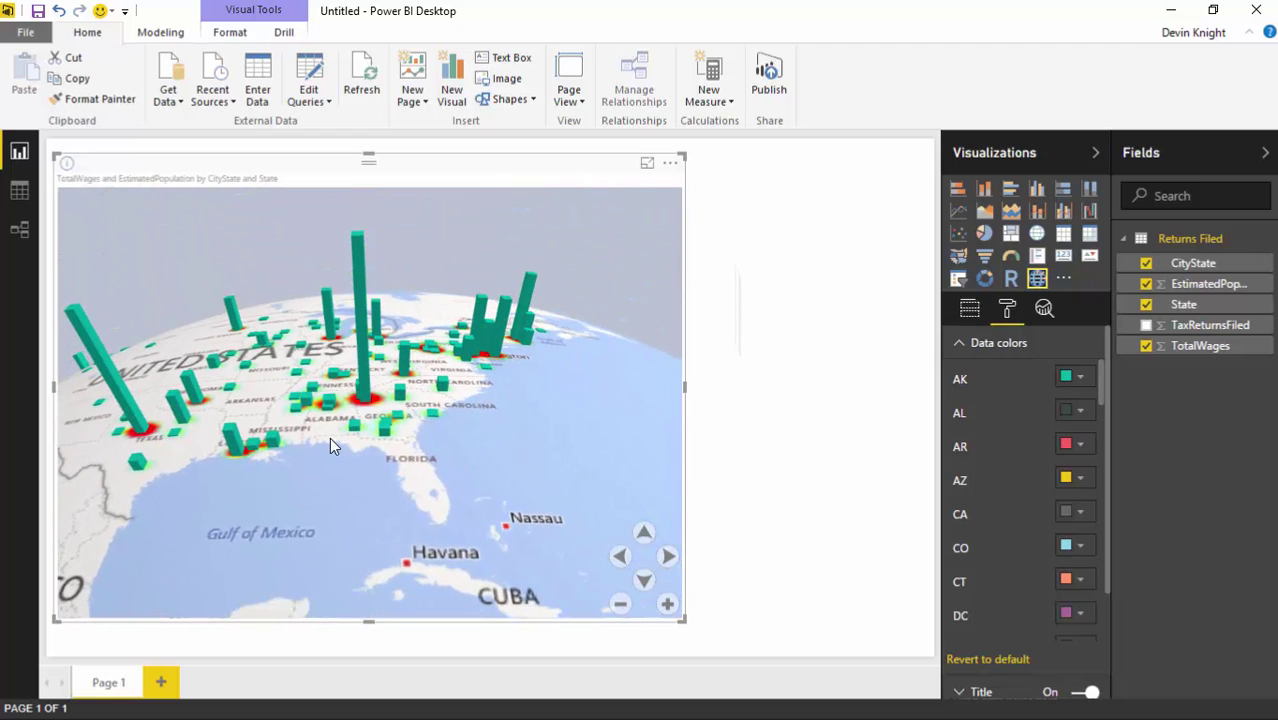
click(1147, 324)
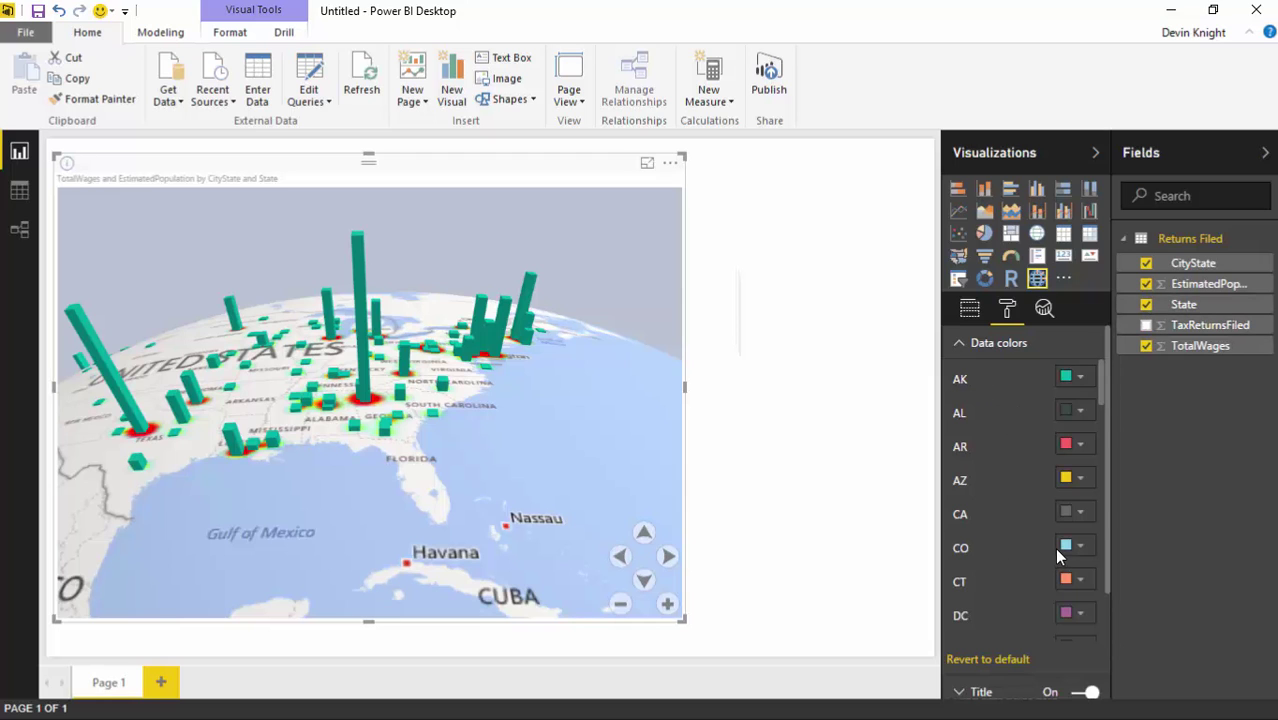
click(1146, 304)
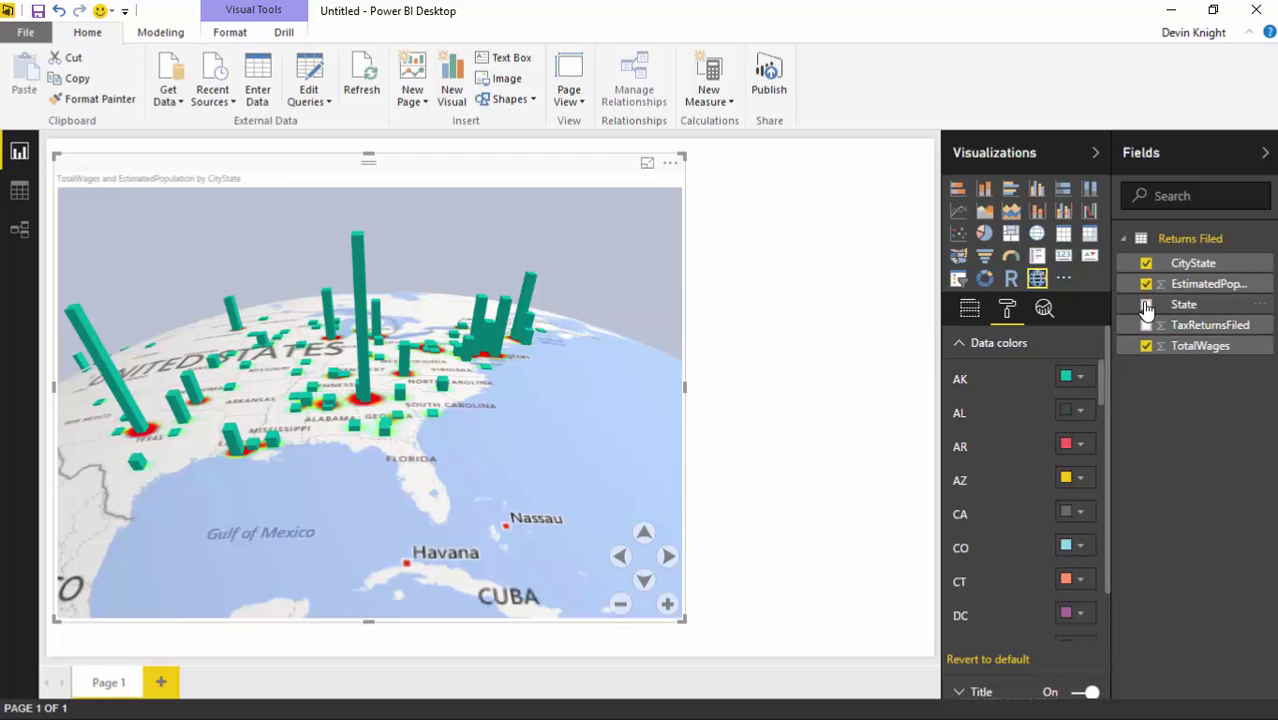
Tilt and pan the globe to an oblique view of the eastern US toward Cuba
click(966, 344)
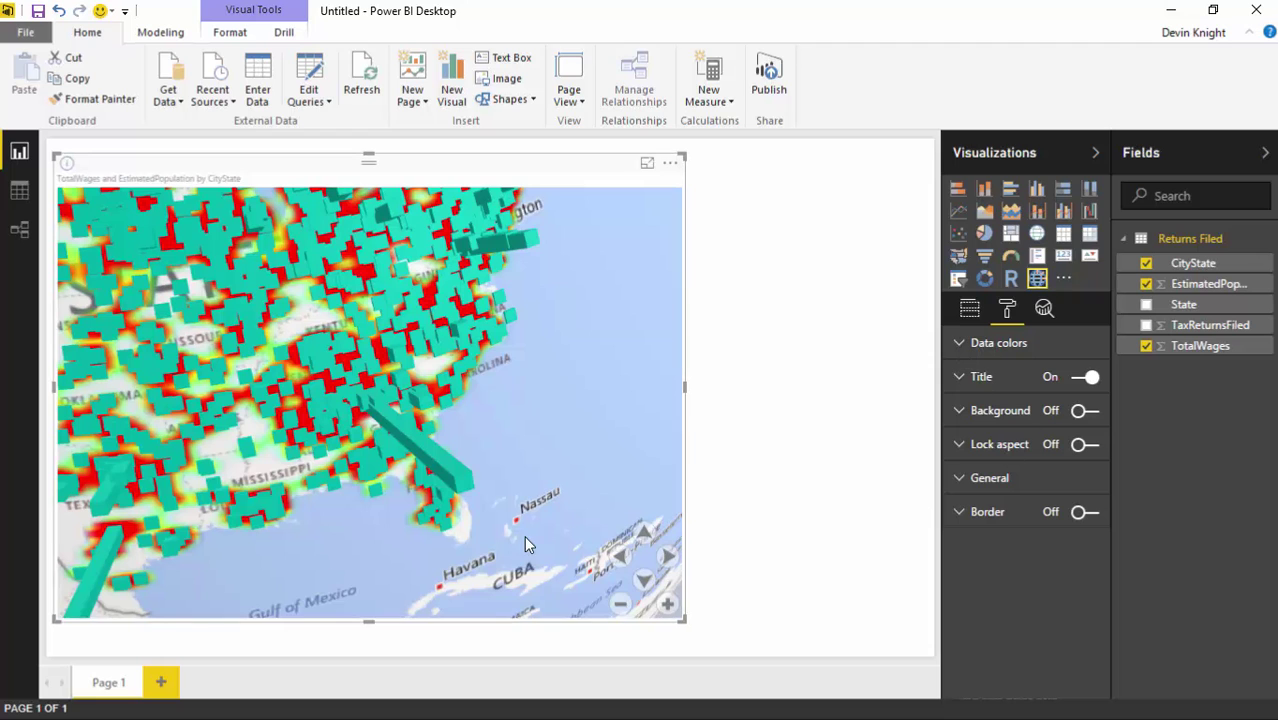
drag(524, 535, 326, 269)
drag(546, 433, 573, 485)
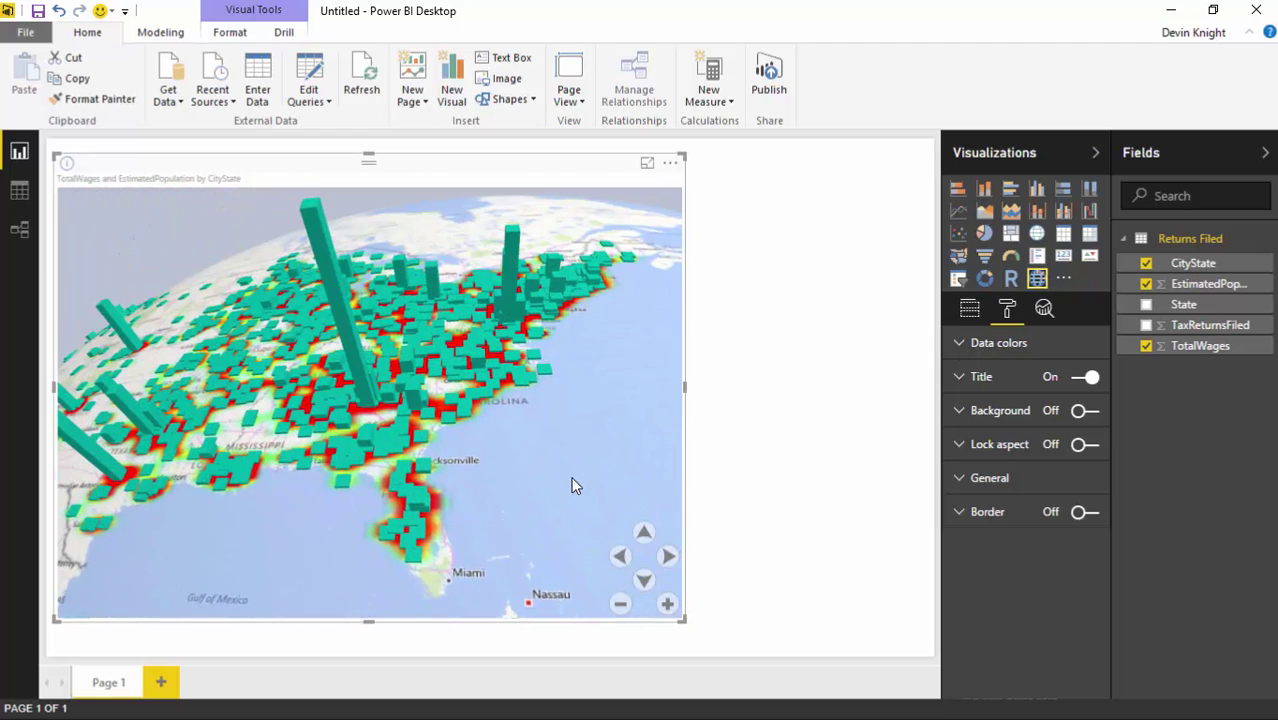
click(1078, 380)
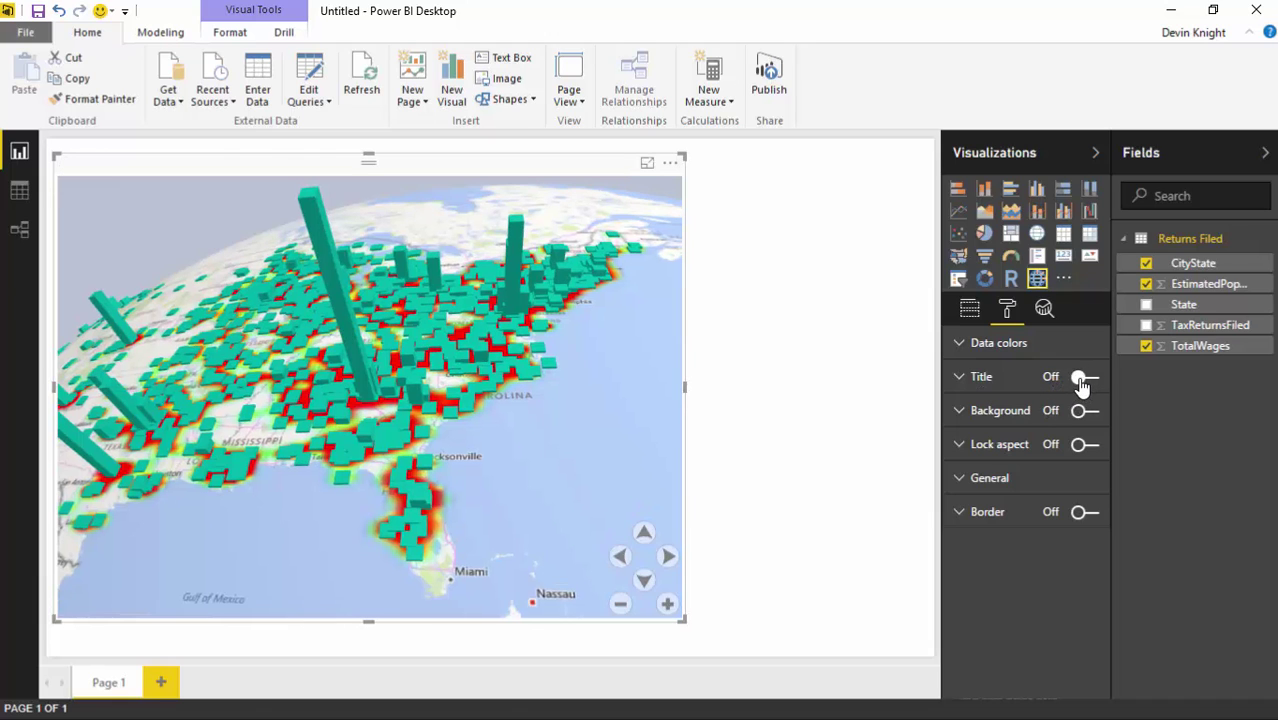
key(ctrl+z)
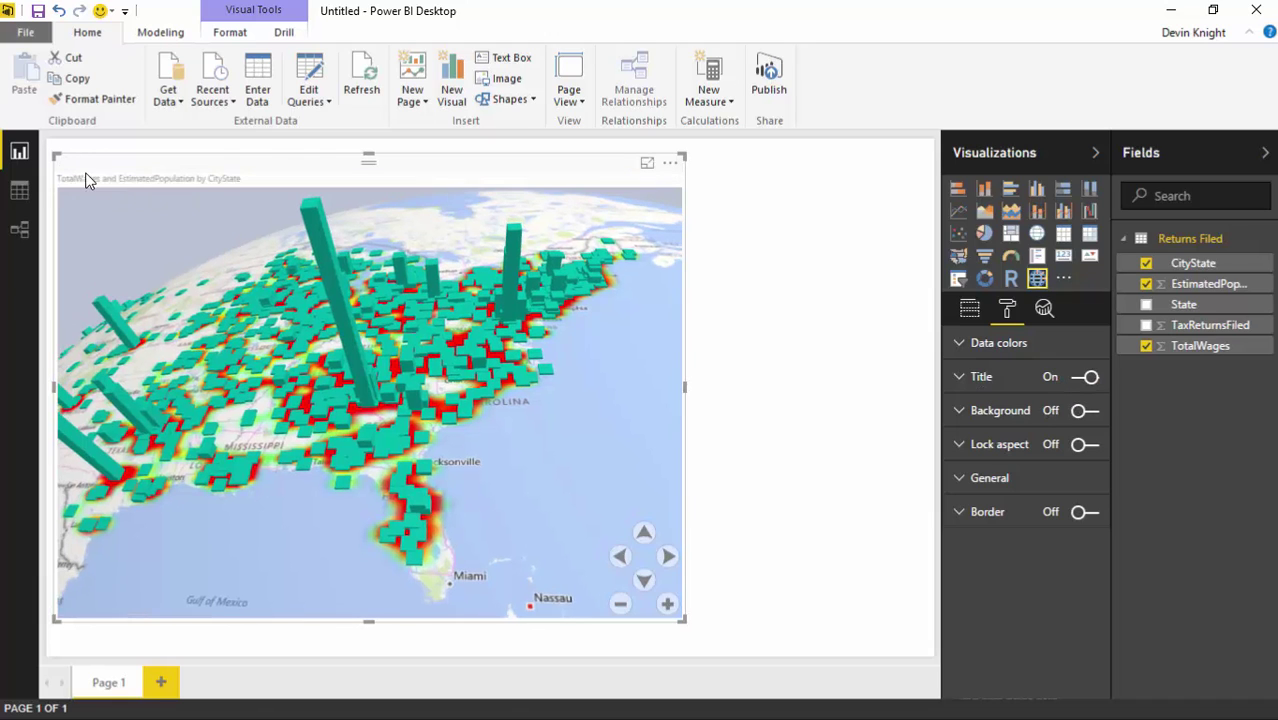
scroll(153, 195, up, 3)
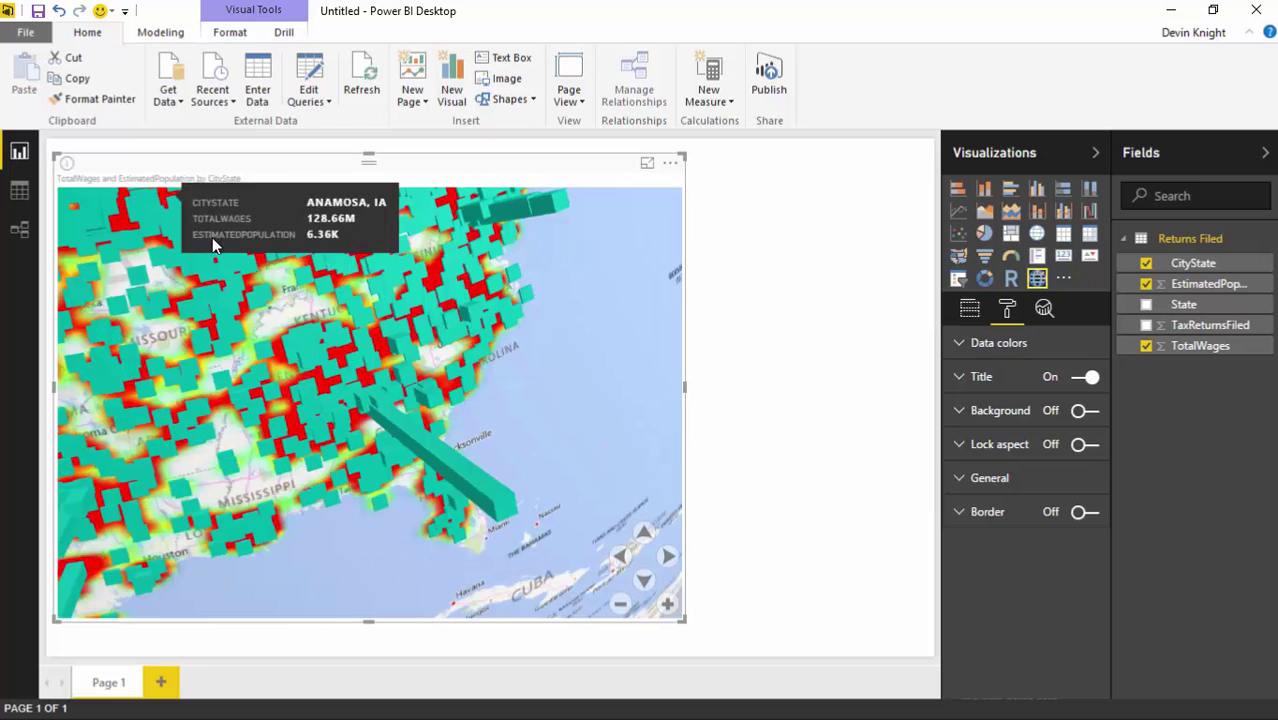
scroll(428, 330, down, 1)
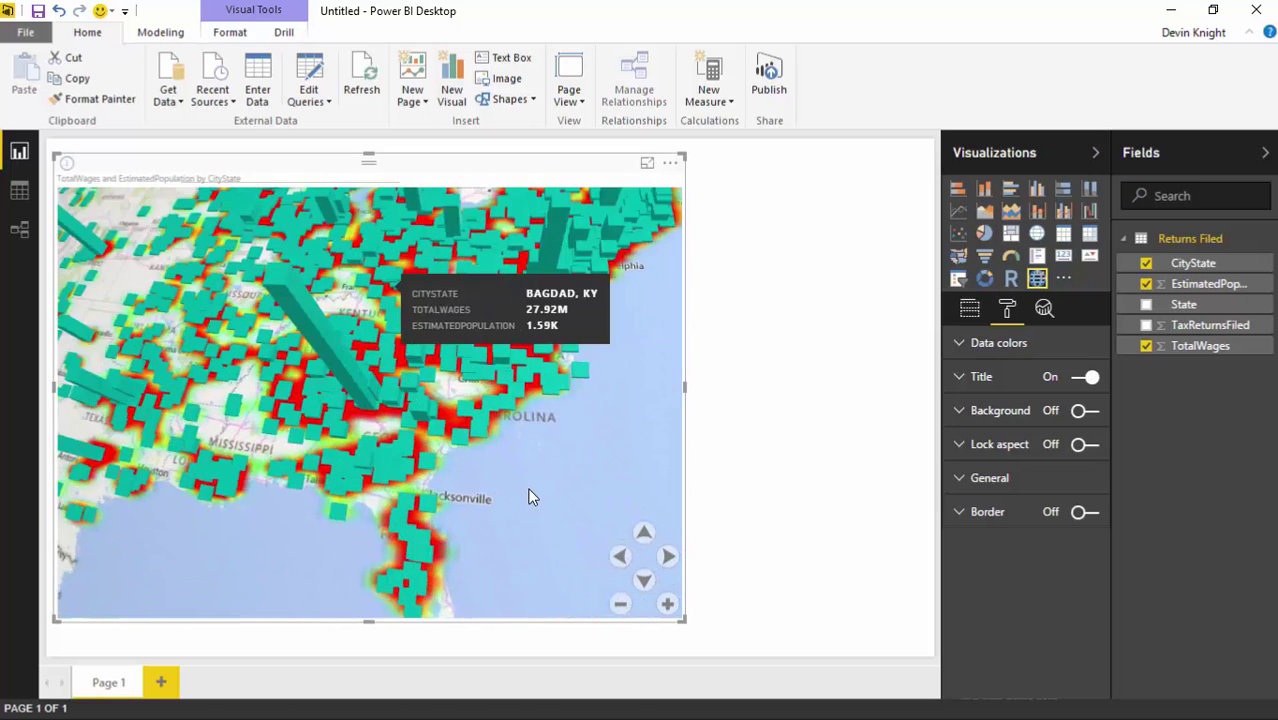
drag(528, 491, 557, 420)
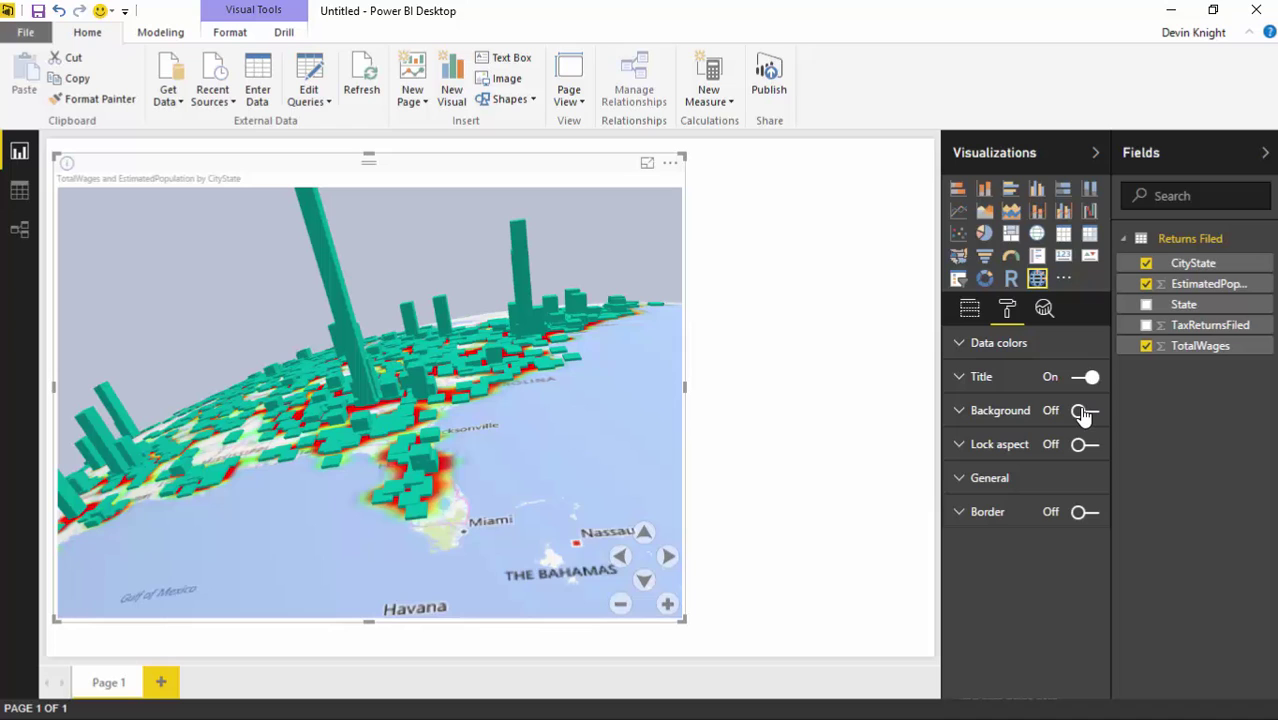
Turn on the map's background and Lock aspect, then resize it slightly larger
click(966, 418)
click(1084, 411)
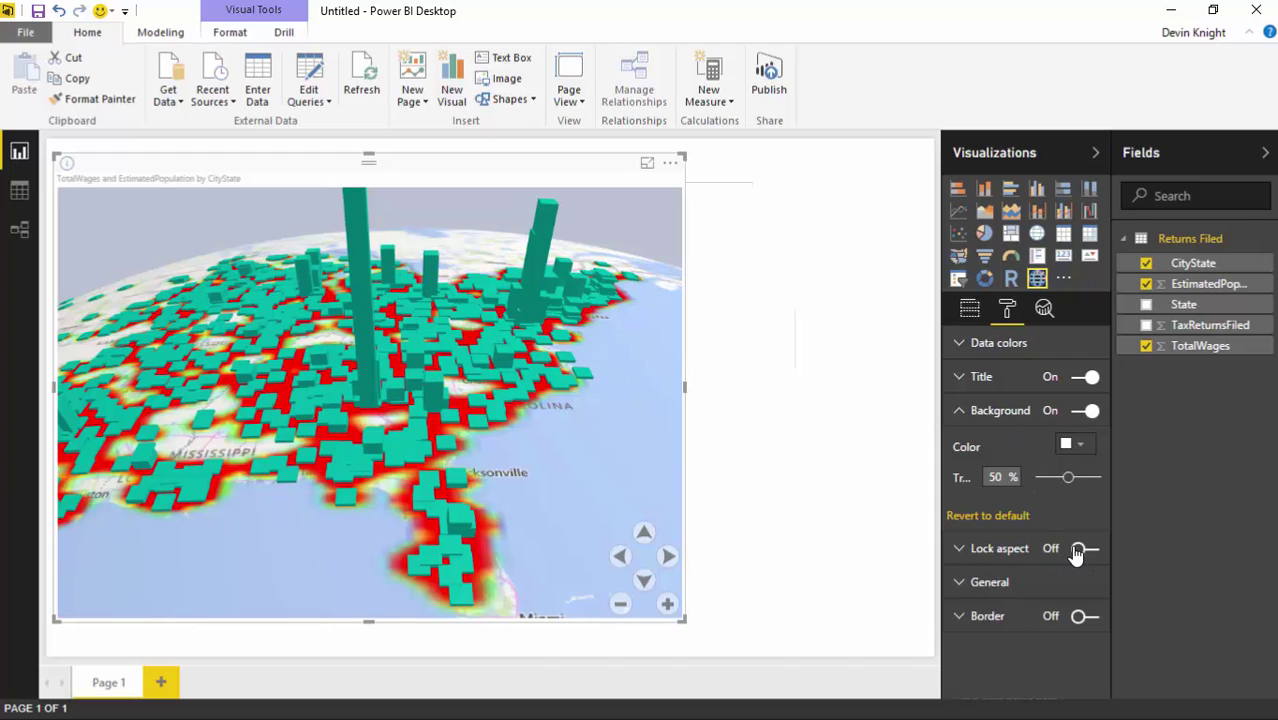
click(959, 412)
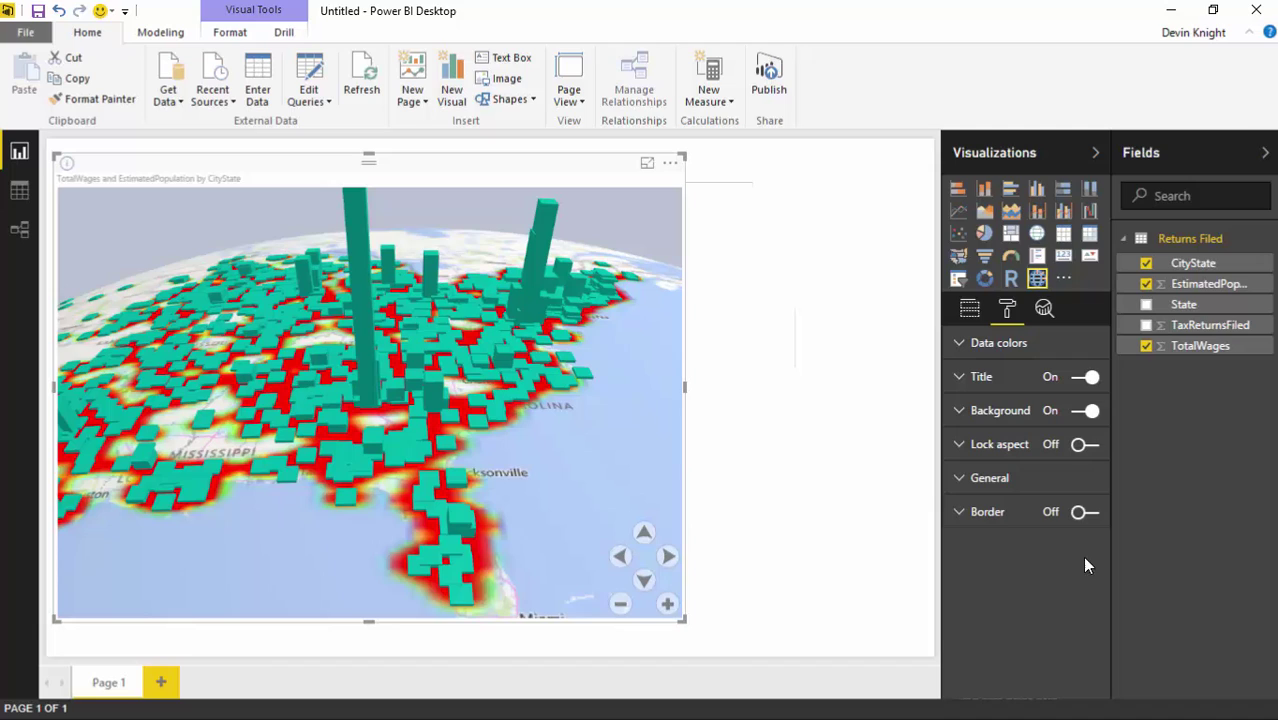
click(1080, 448)
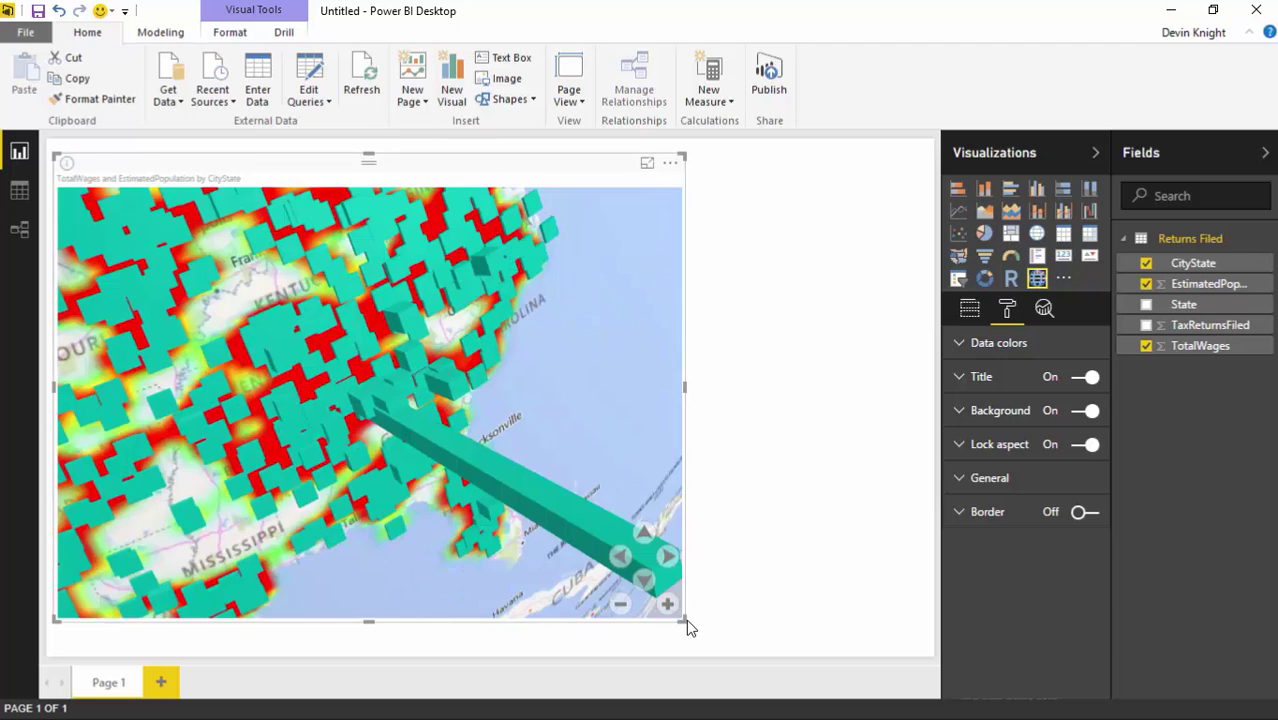
drag(673, 605, 566, 500)
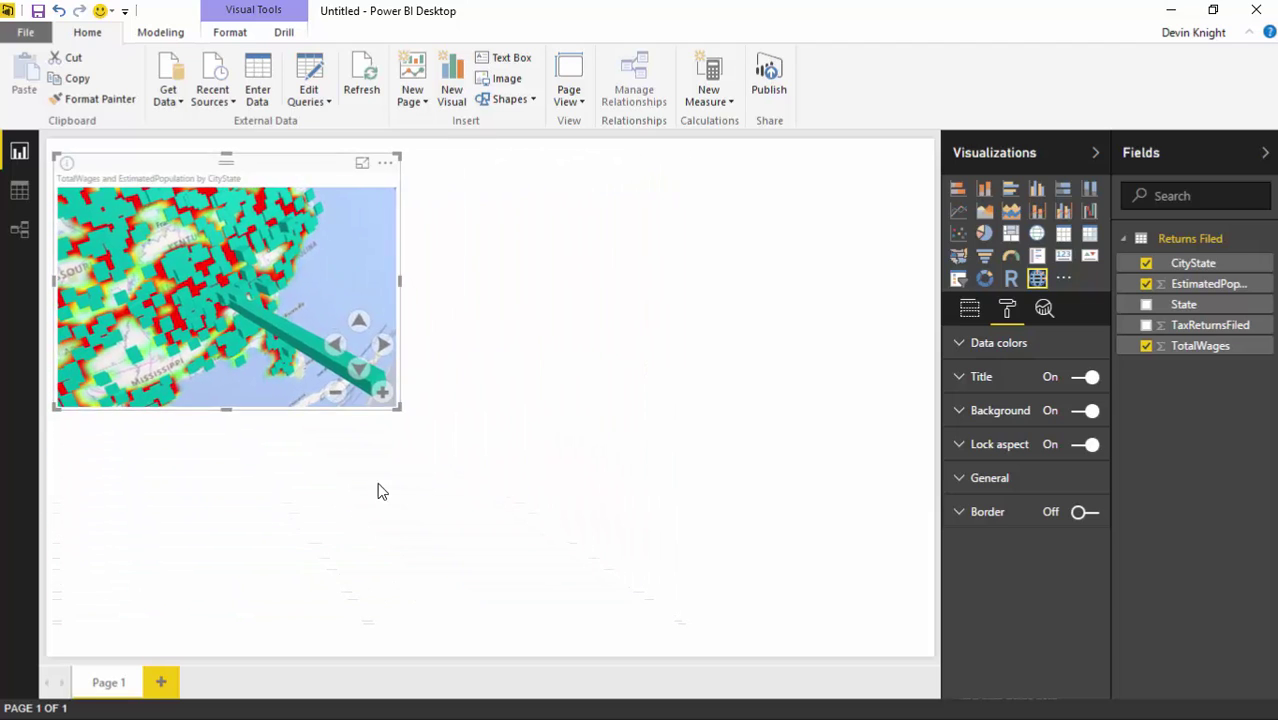
drag(556, 434, 708, 451)
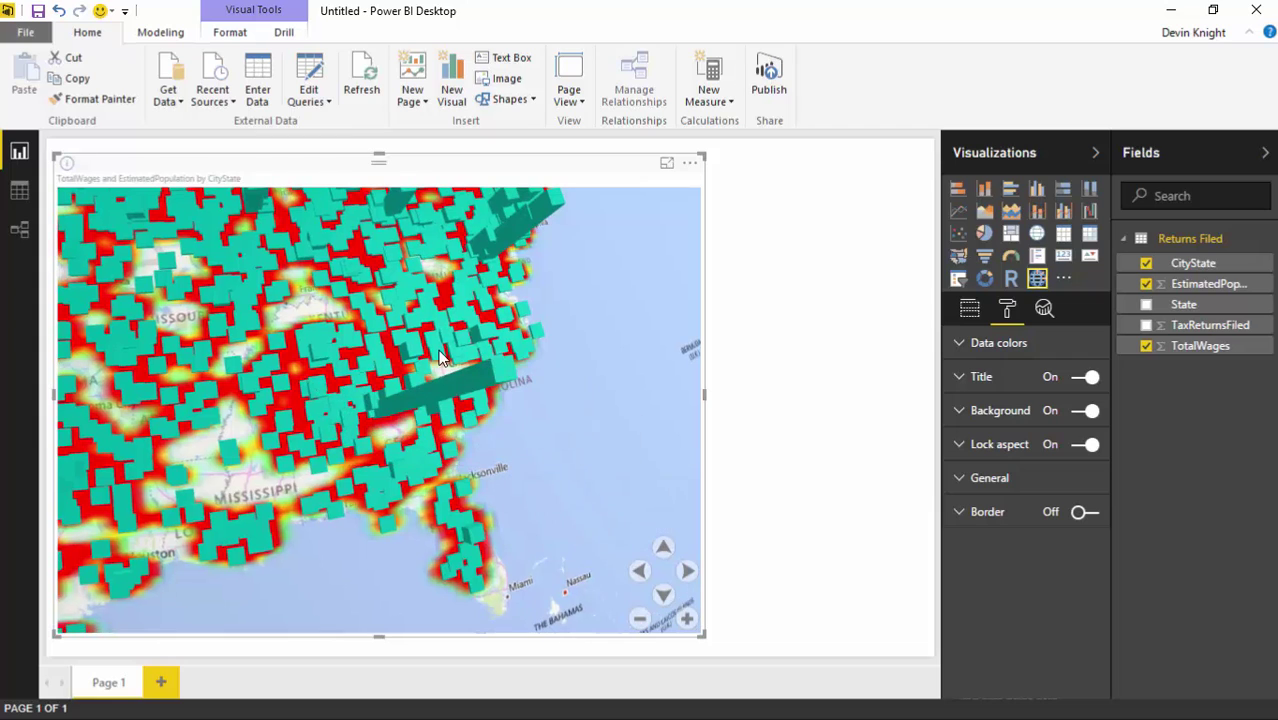
click(970, 481)
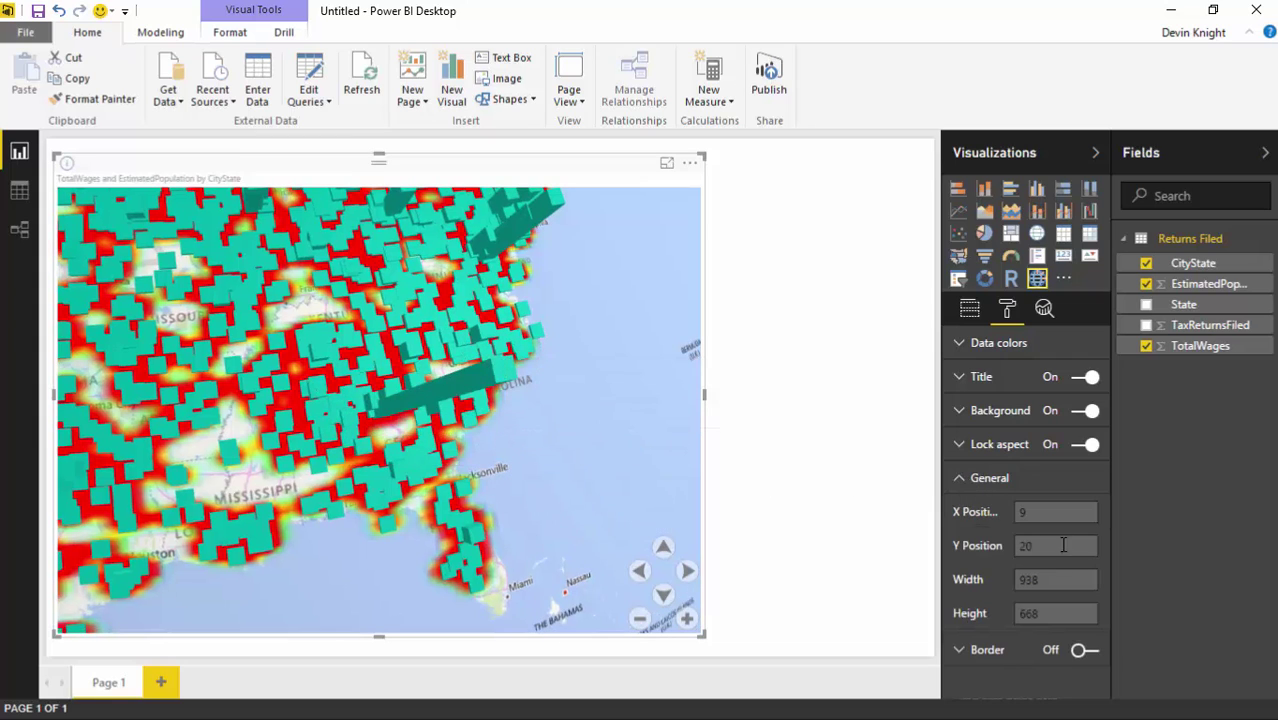
click(963, 485)
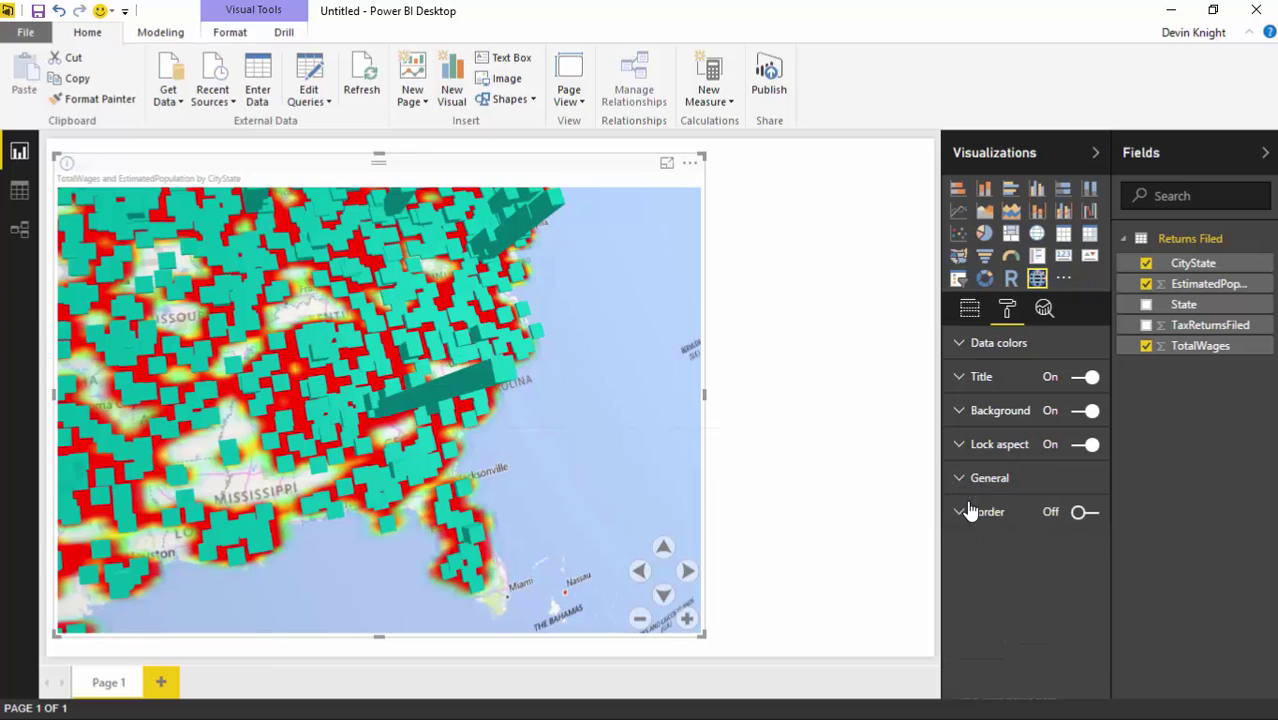
click(1080, 514)
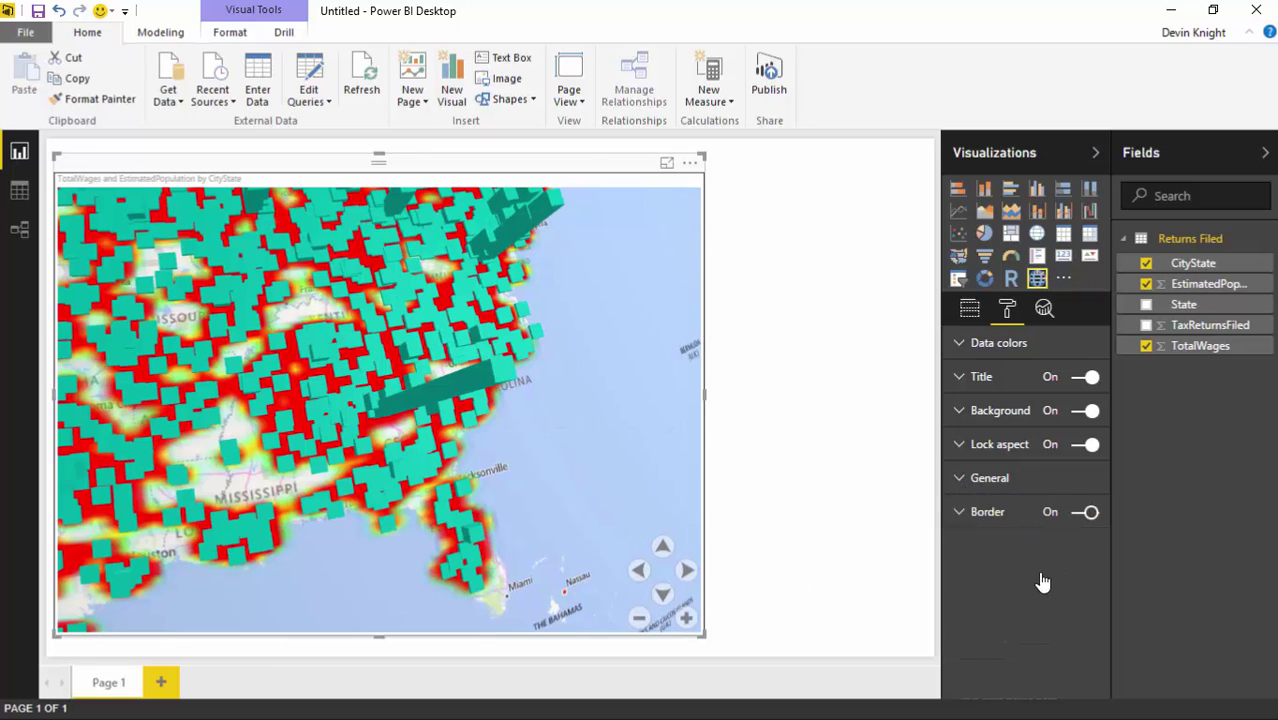
click(1087, 512)
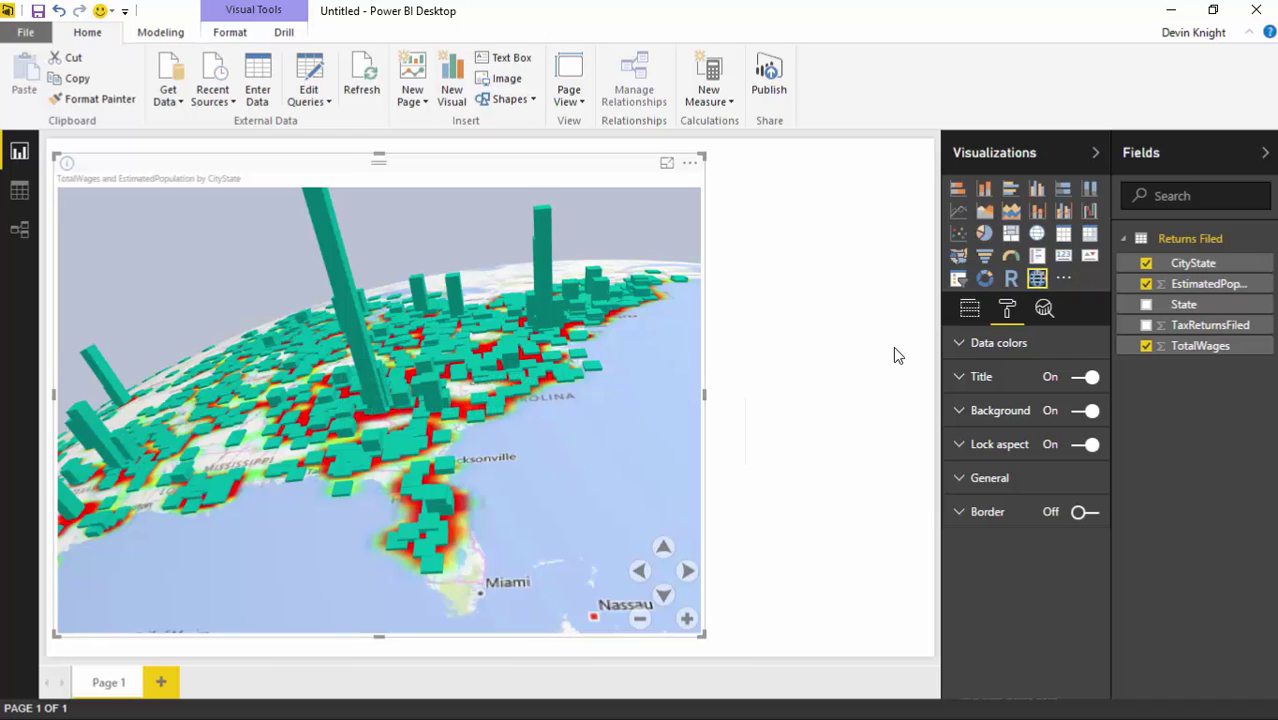
Display the GlobeMap's Location, Bar Height and Heat Intensity field wells
click(969, 309)
mouse_move(443, 464)
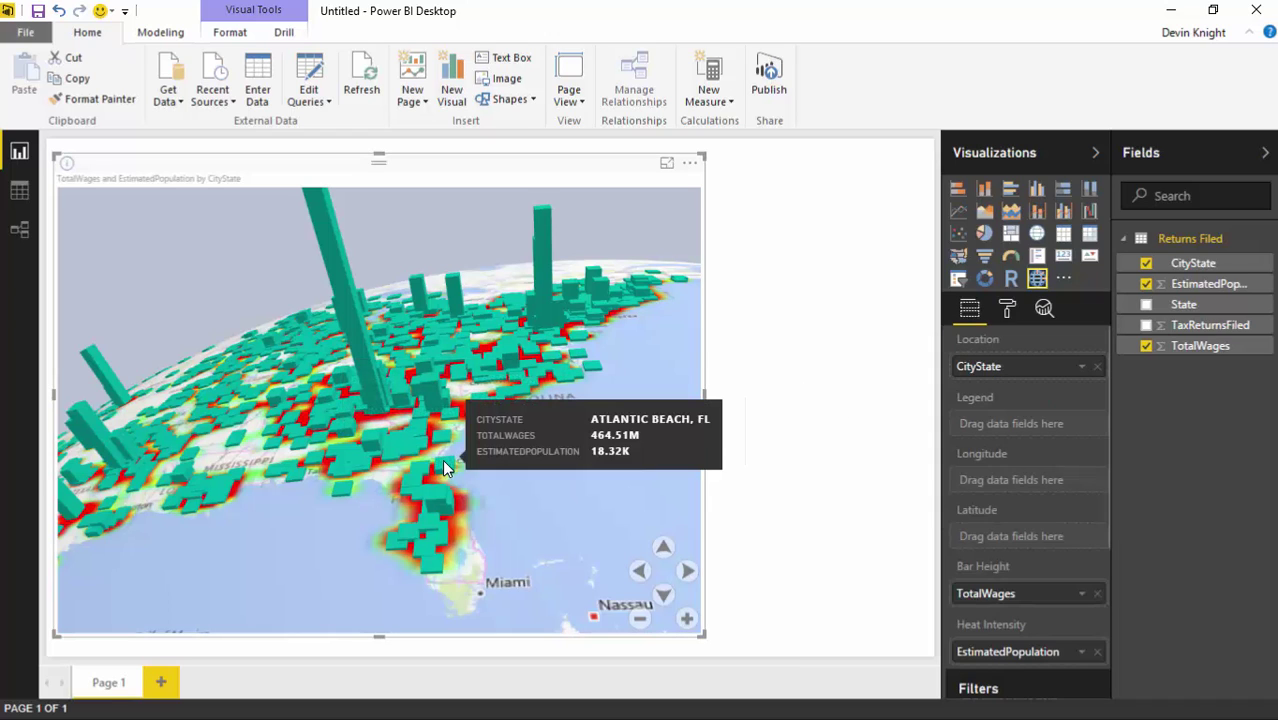